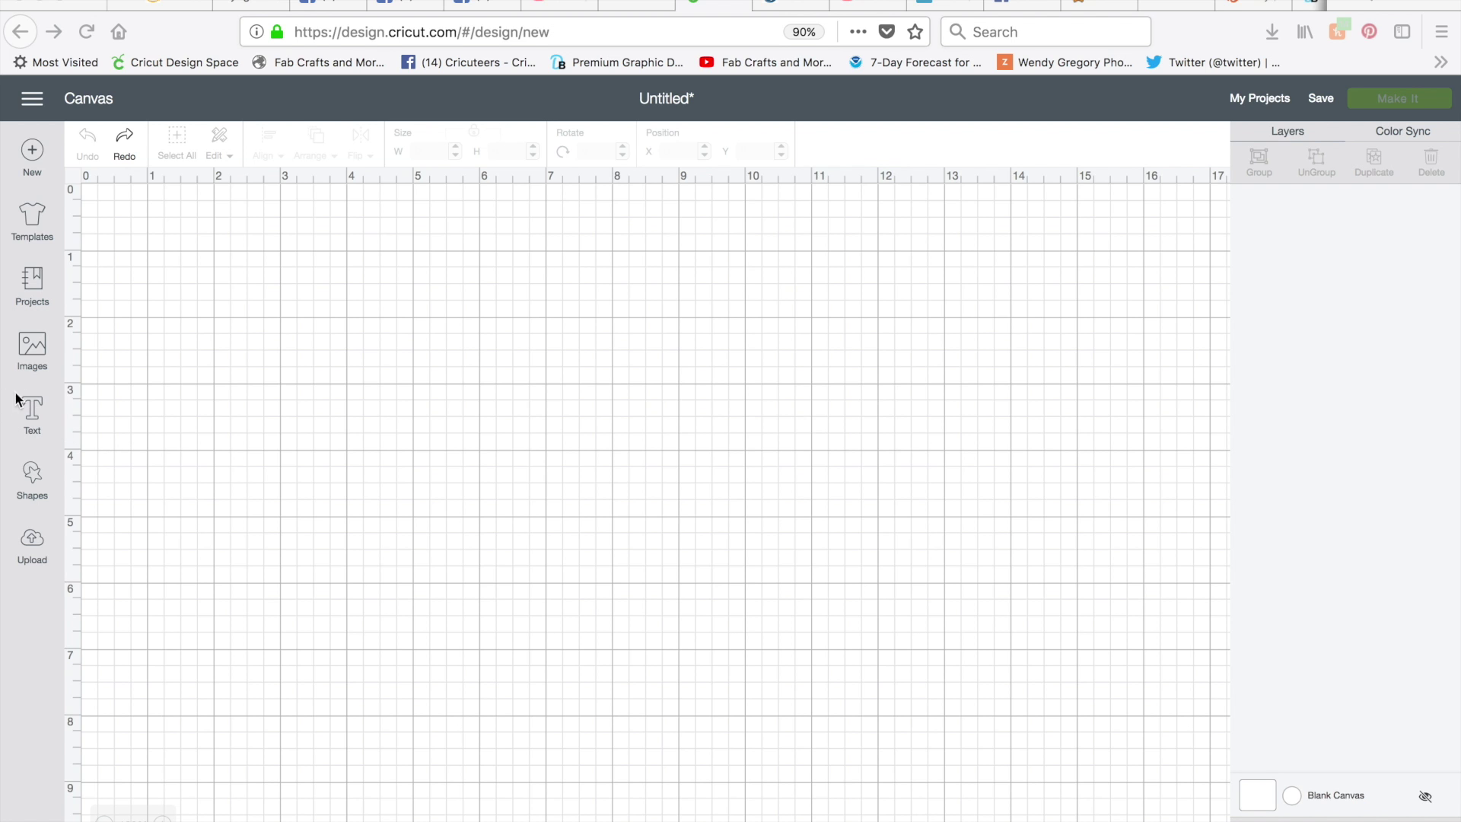
Step: Add the text line 'THI IS MY' and move it to the top of the canvas
{"action": "left_click", "coordinate": [34, 415]}
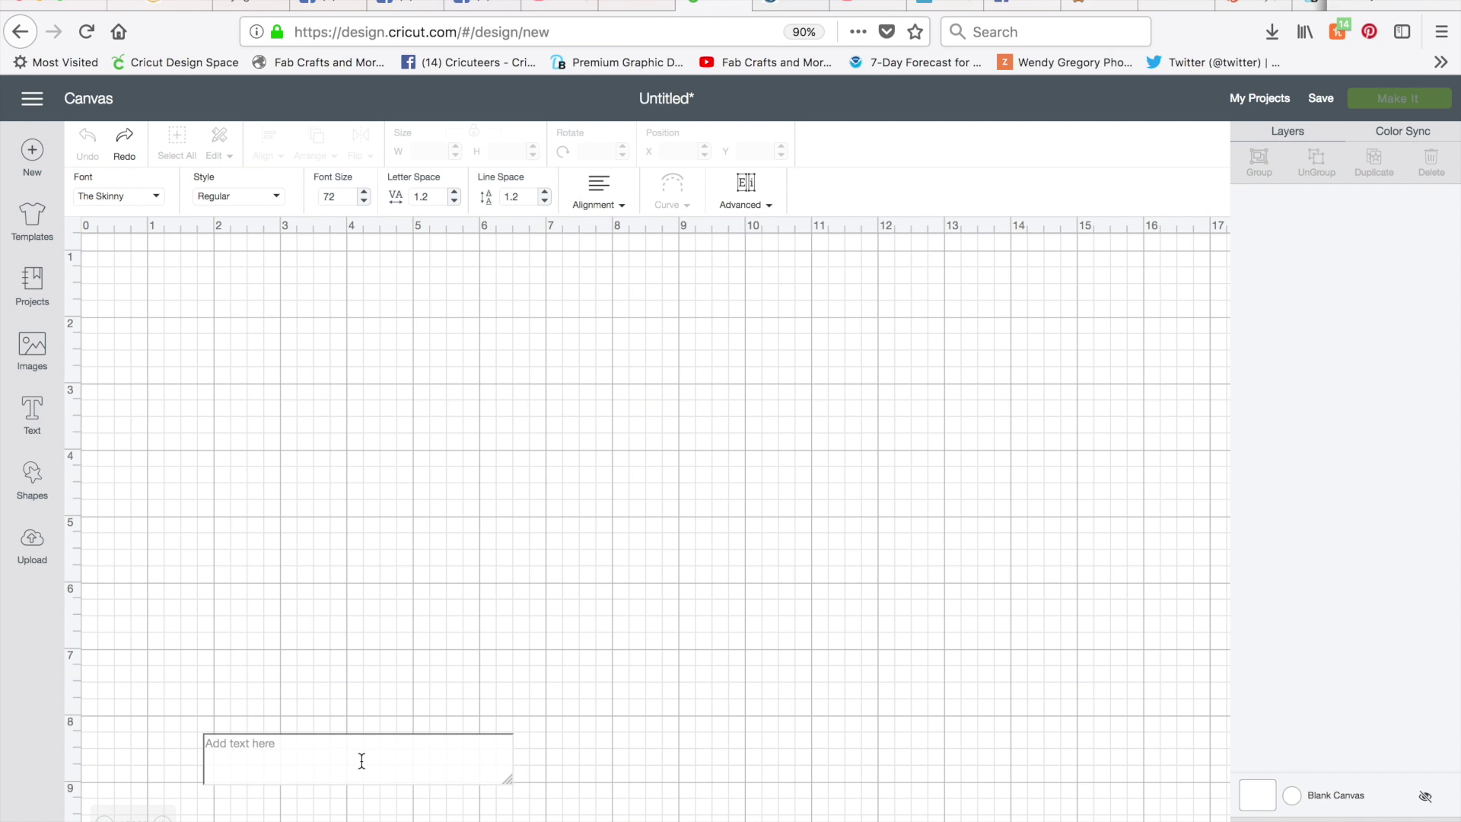
{"action": "type", "text": "THI"}
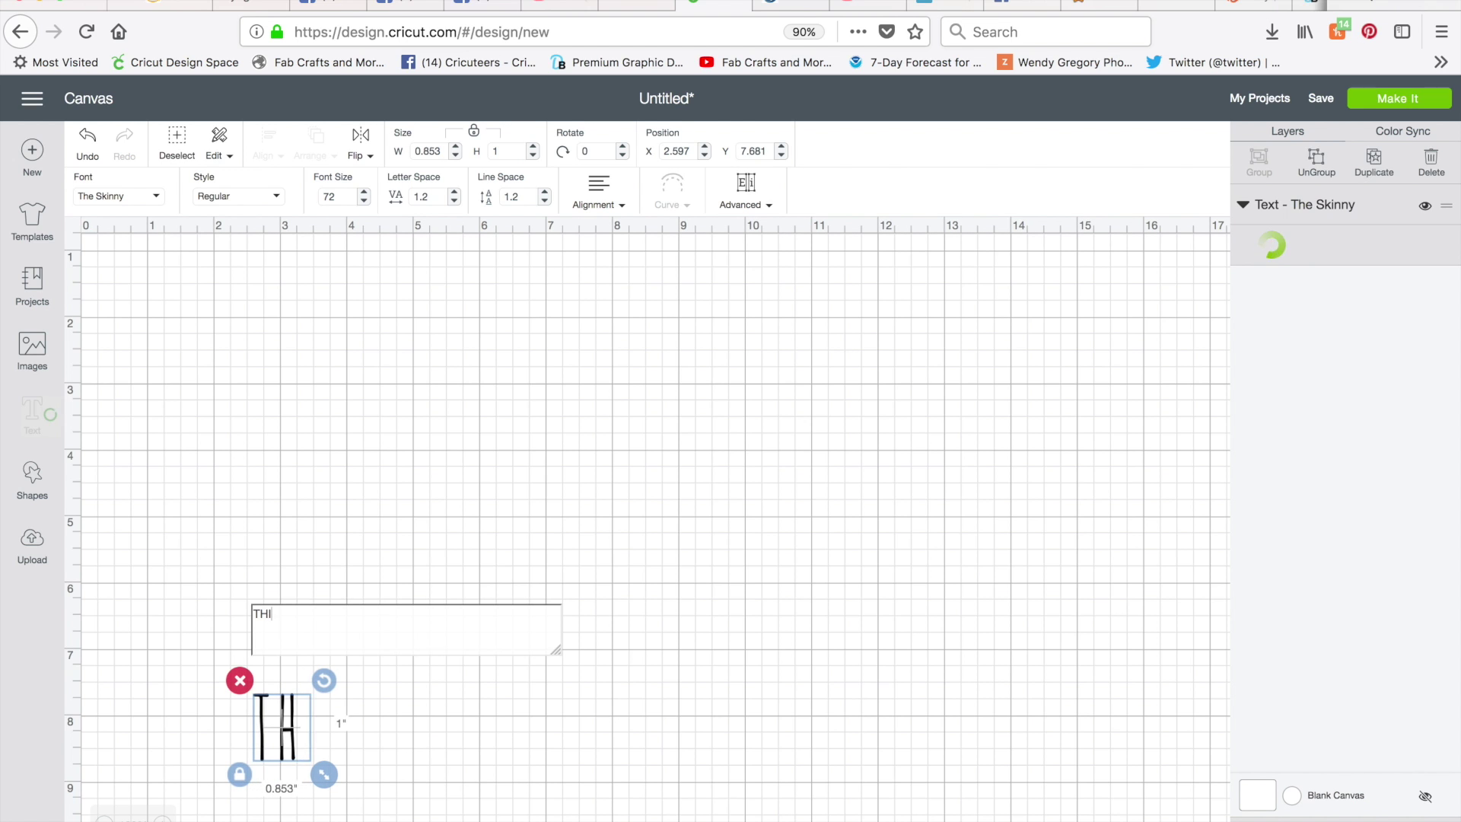
{"action": "type", "text": " IS MY"}
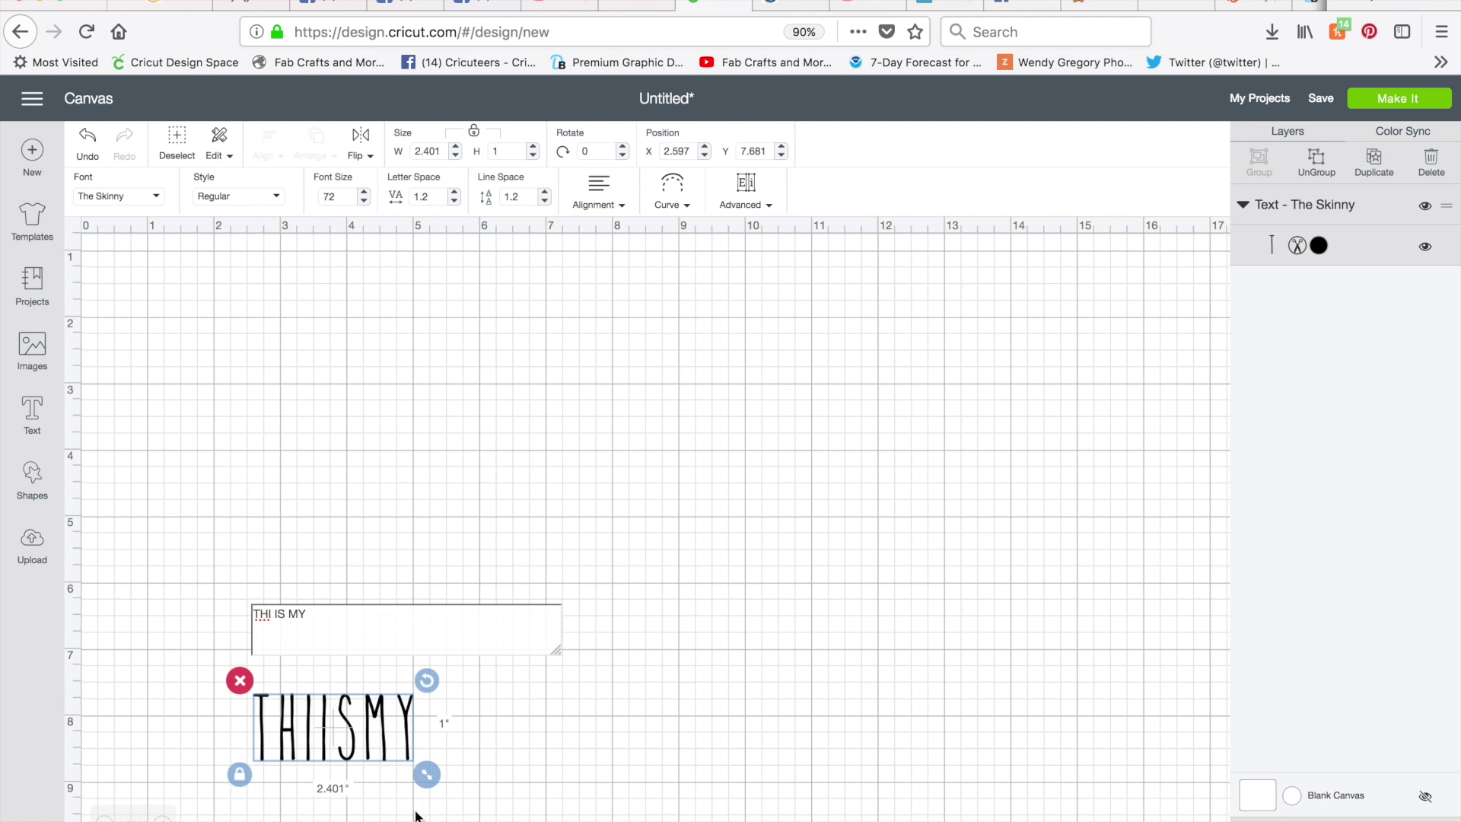
{"action": "left_click_drag", "start_coordinate": [336, 723], "coordinate": [315, 460]}
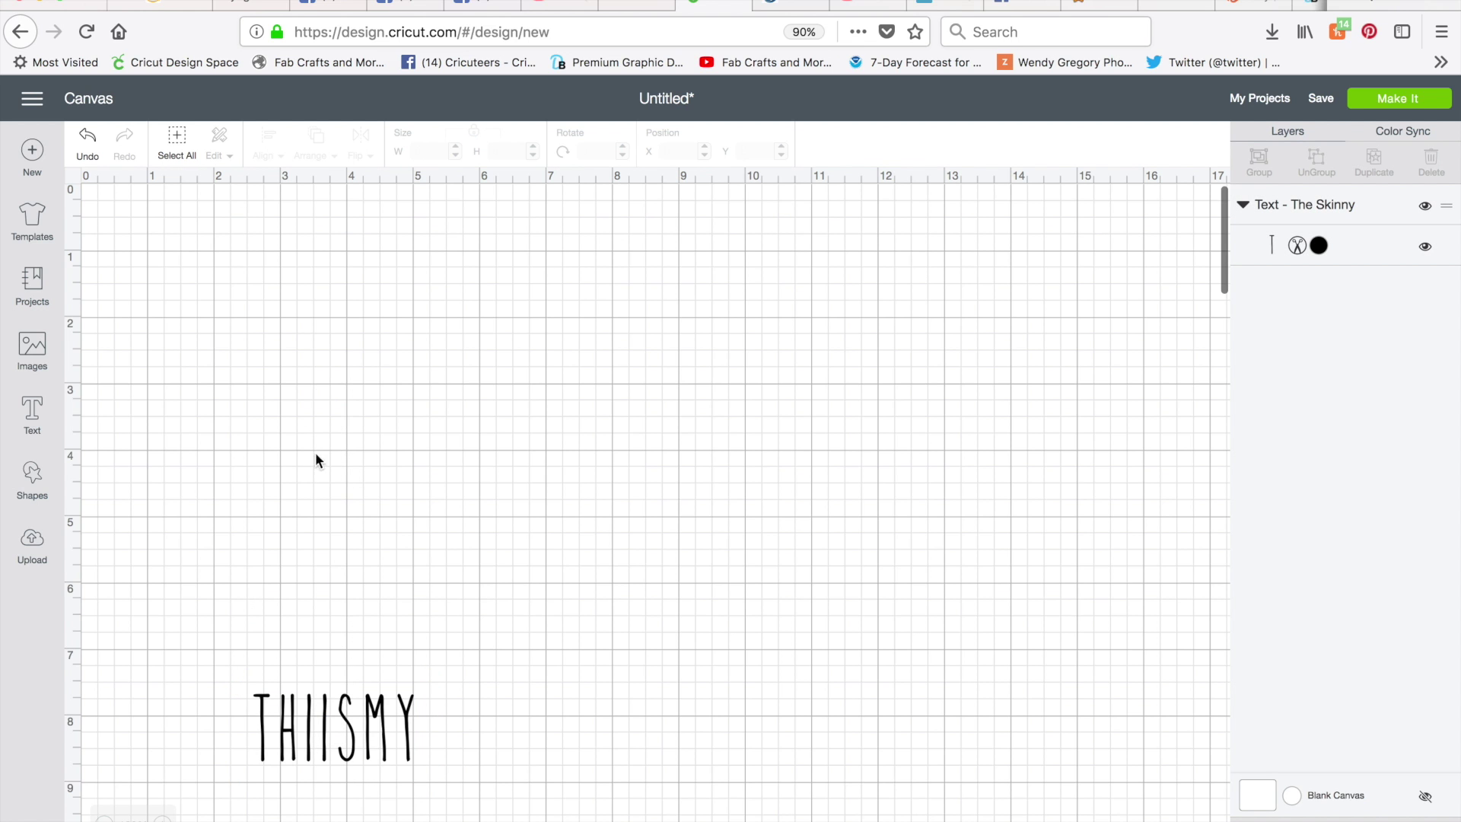
{"action": "left_click_drag", "start_coordinate": [184, 706], "coordinate": [555, 757]}
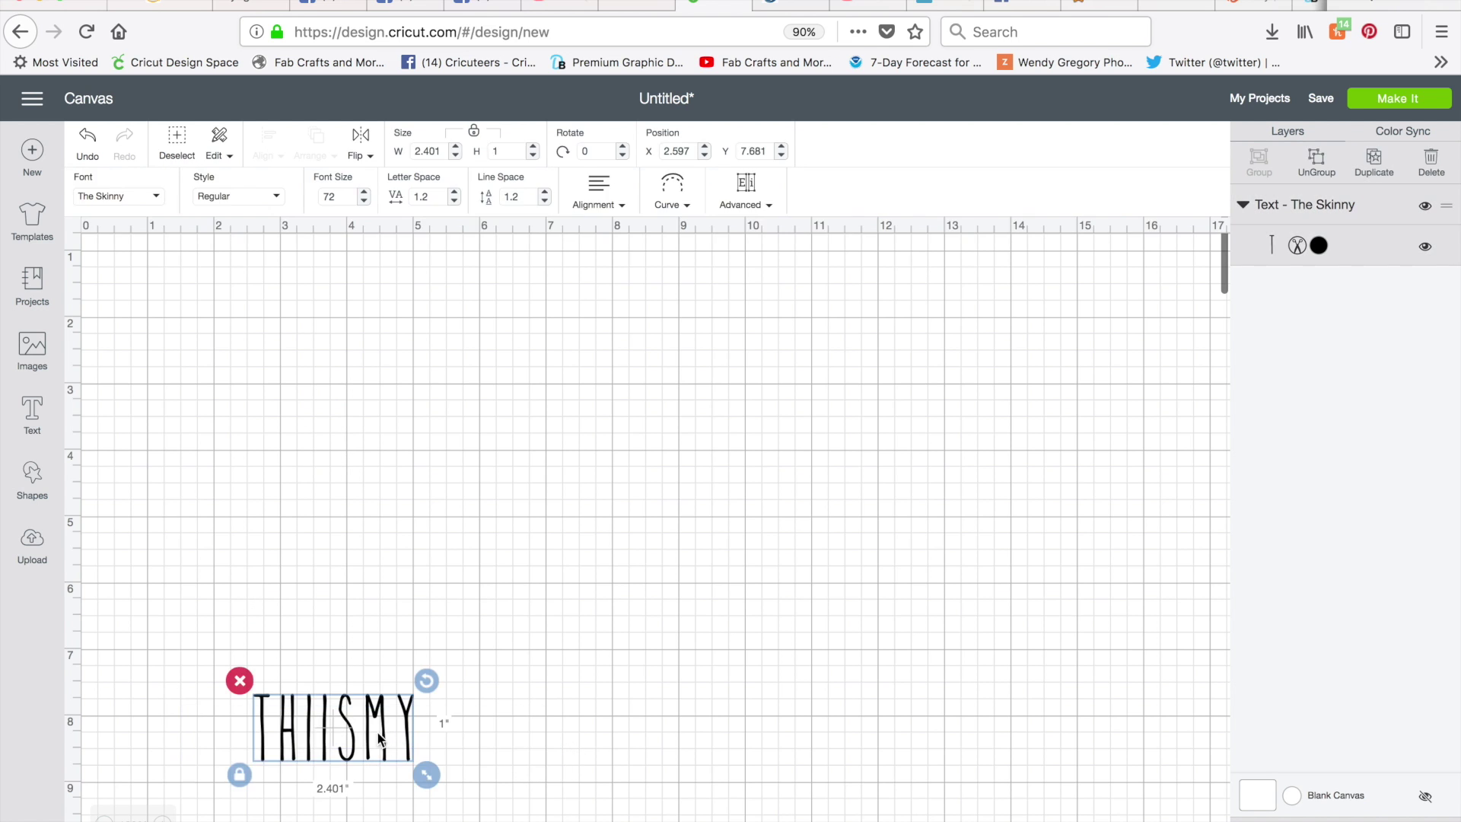
{"action": "left_click_drag", "start_coordinate": [328, 729], "coordinate": [316, 283]}
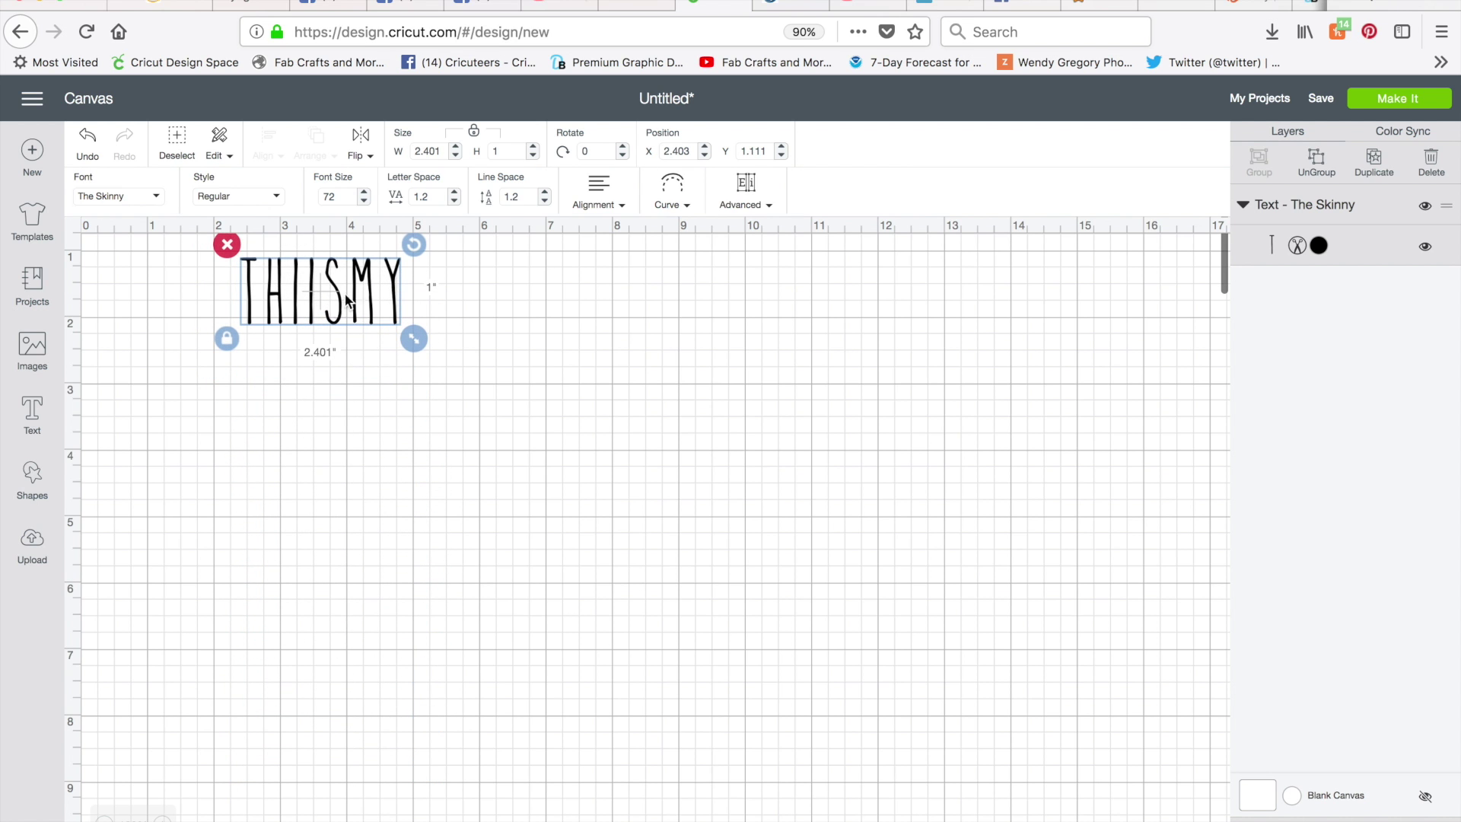
{"action": "left_click", "coordinate": [34, 416]}
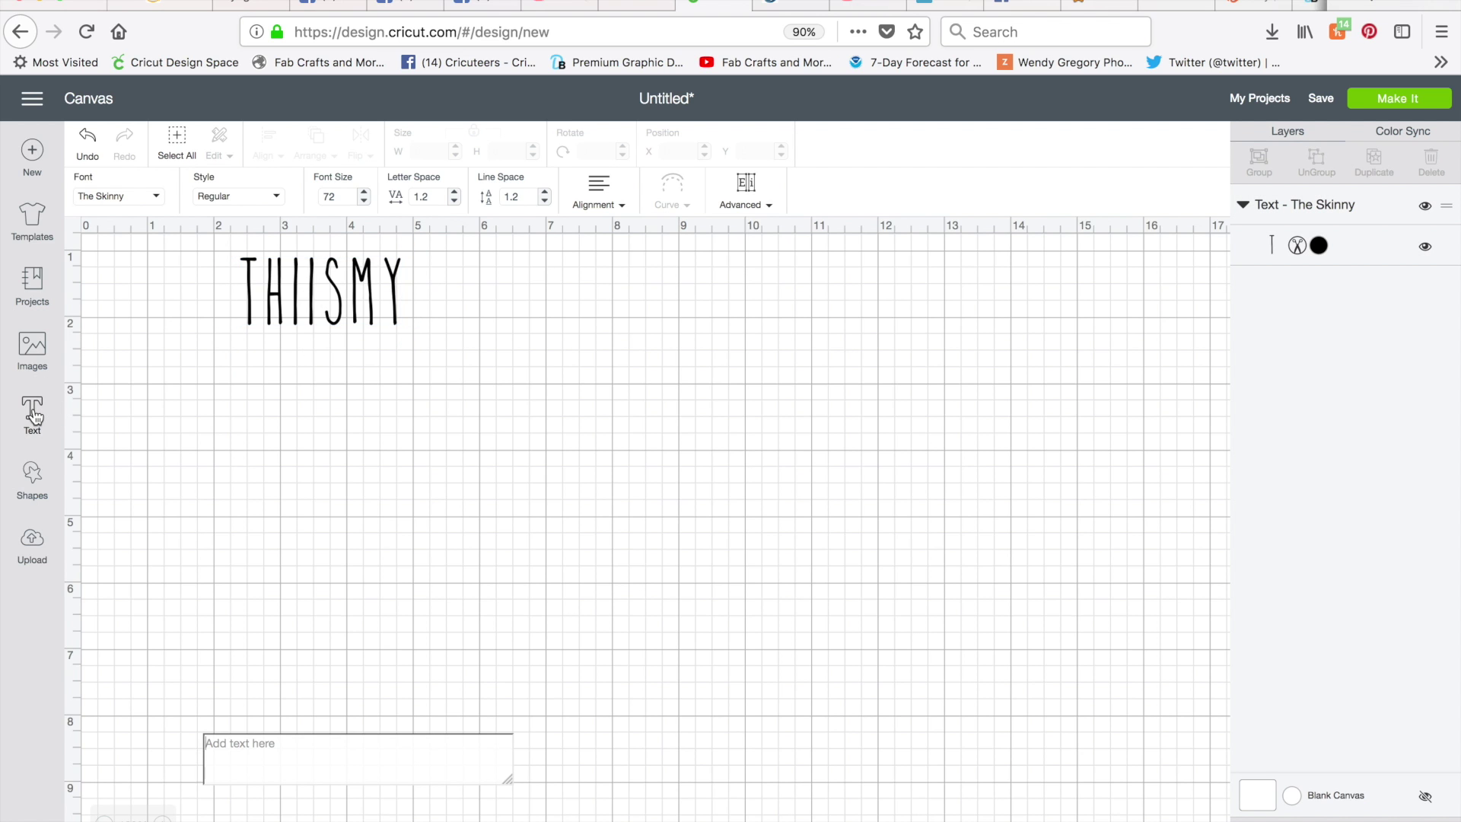
Step: Add 'DYSFUNCTIONAL' and 'FAMILY' as text lines stacked under the top line
{"action": "type", "text": "DY"}
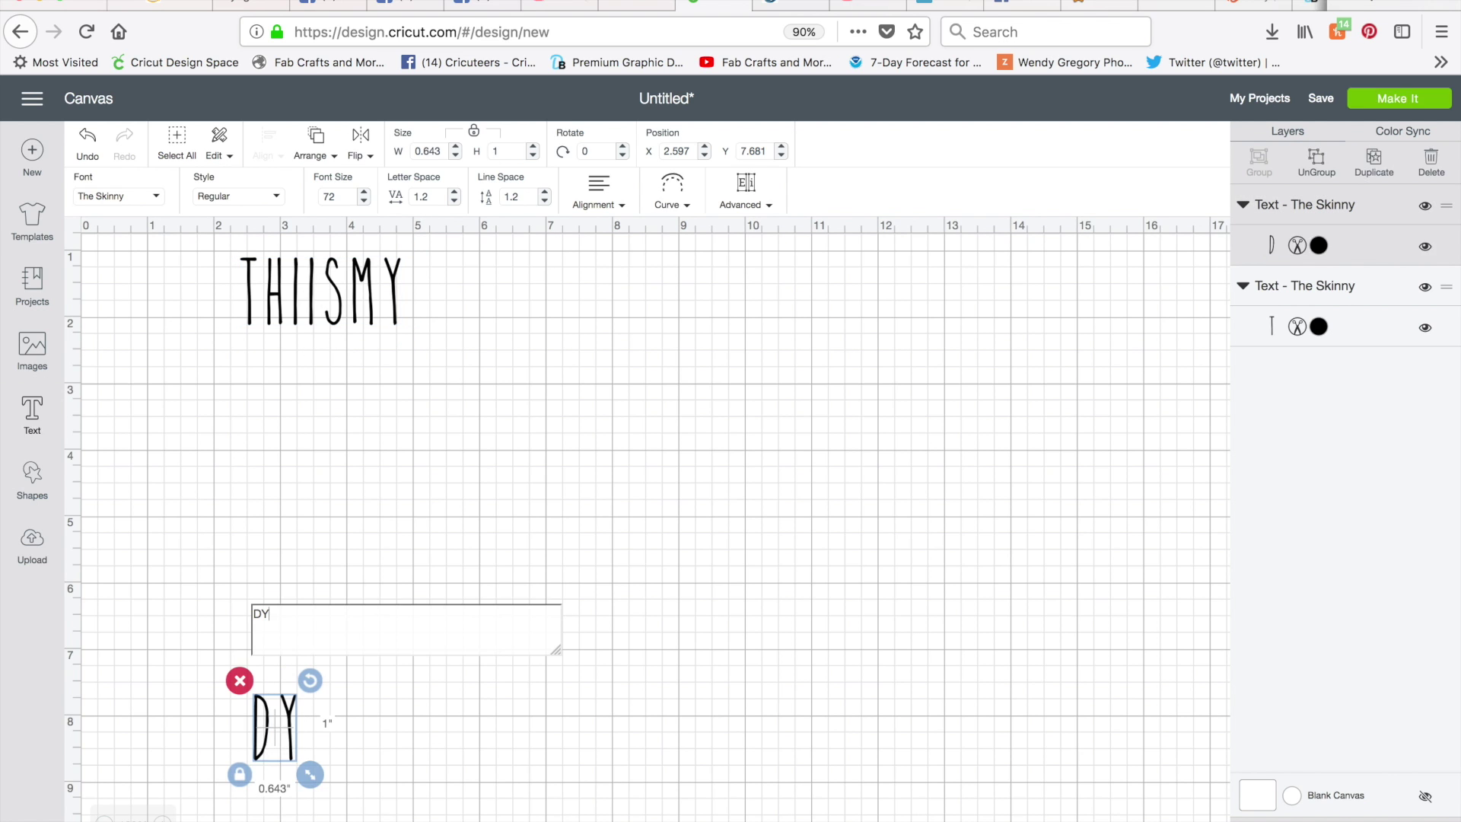
{"action": "type", "text": "SFU"}
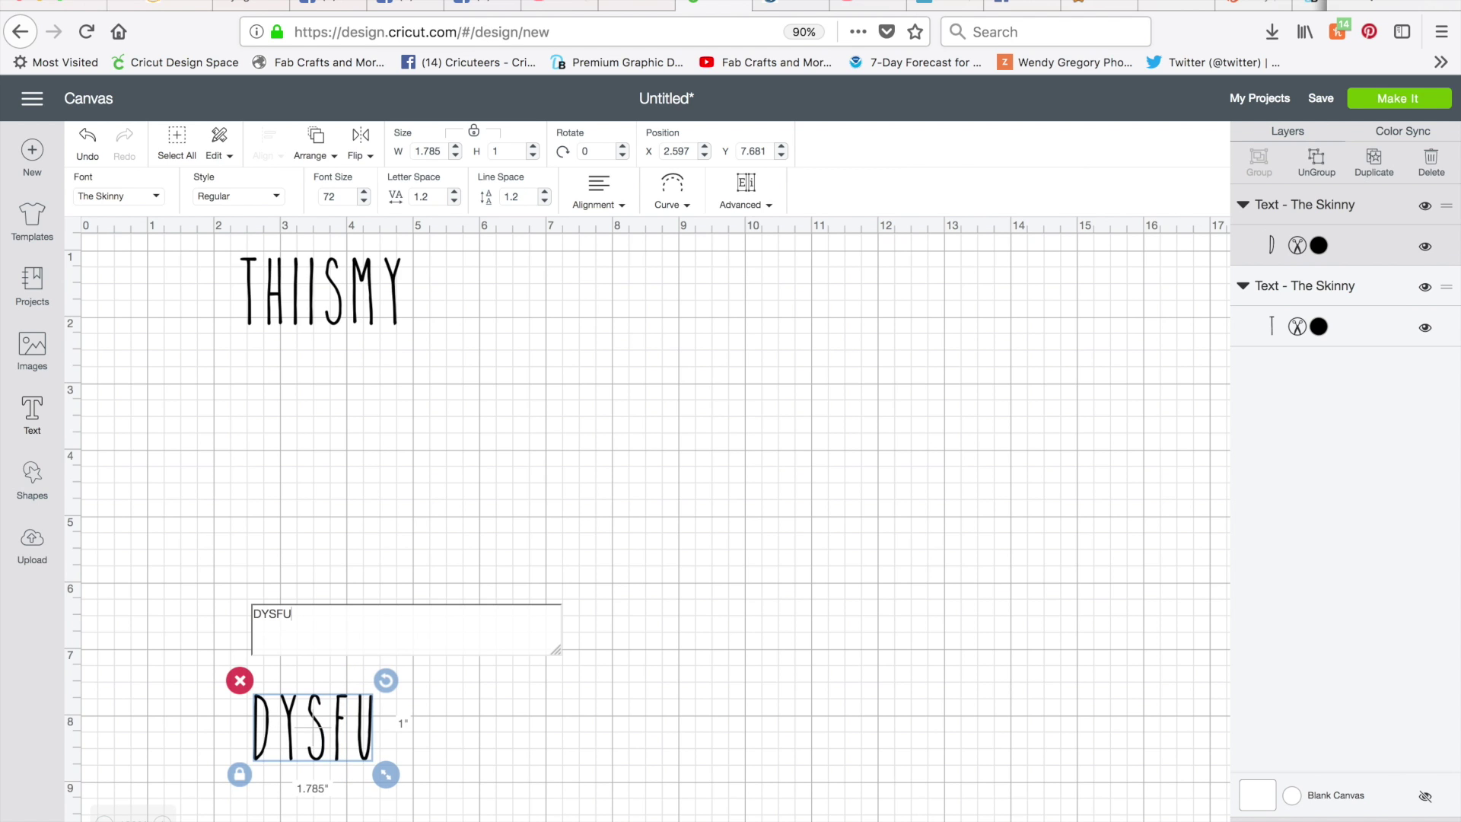
{"action": "type", "text": "NCTIONAL"}
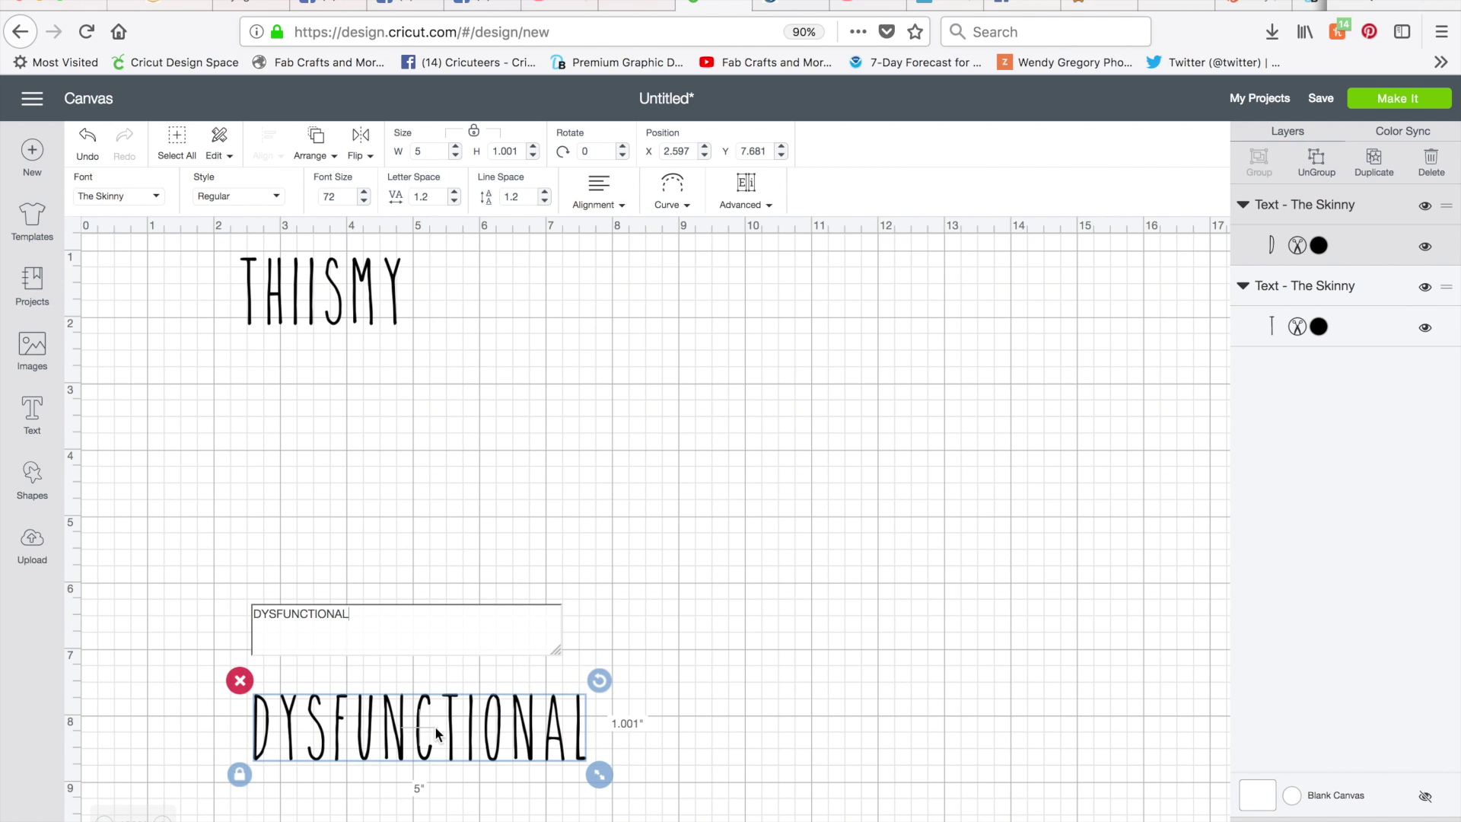
{"action": "left_click", "coordinate": [435, 726]}
{"action": "left_click", "coordinate": [420, 727]}
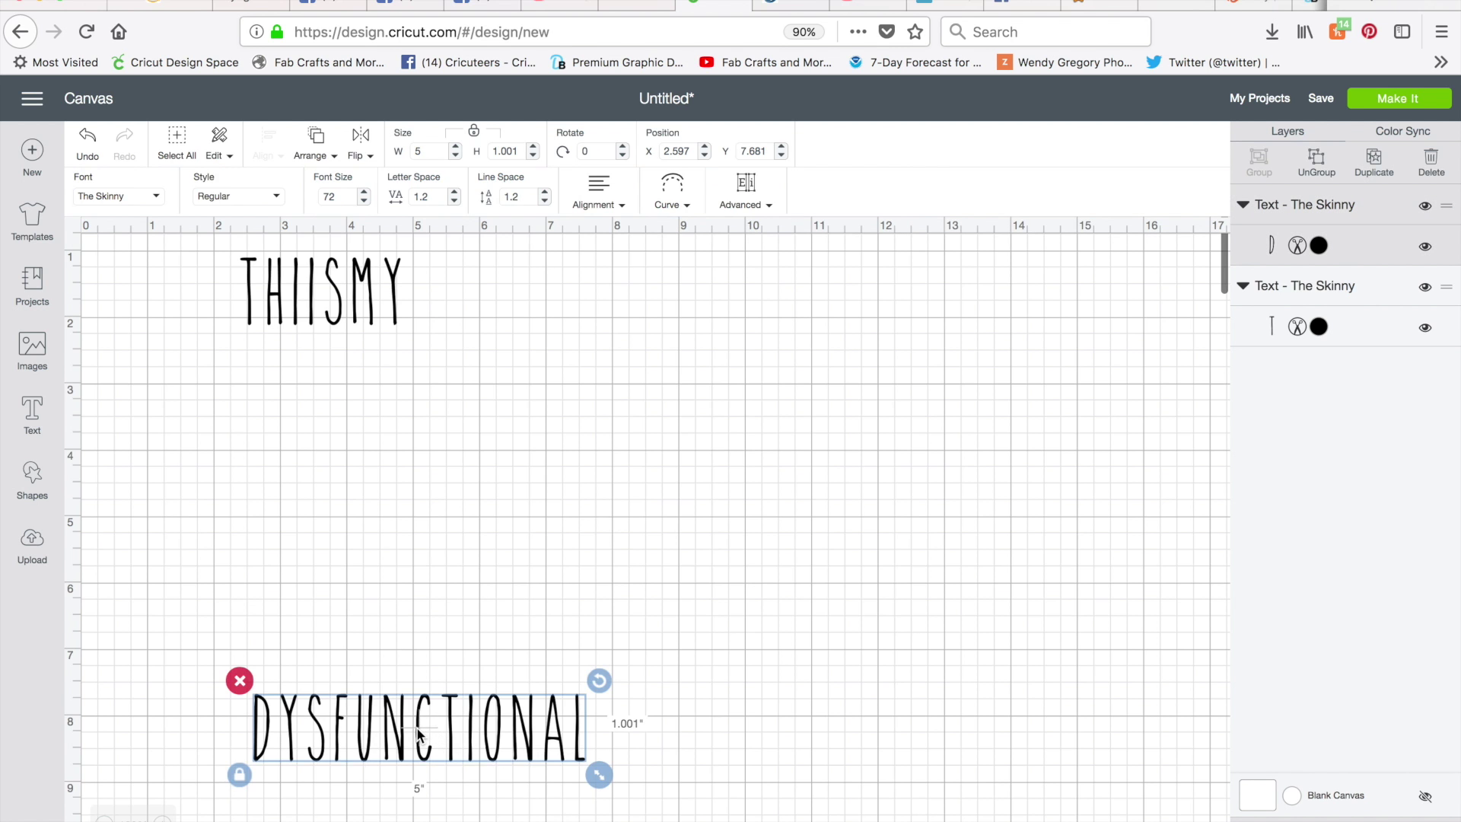
{"action": "left_click_drag", "start_coordinate": [343, 561], "coordinate": [345, 407]}
{"action": "left_click", "coordinate": [32, 410]}
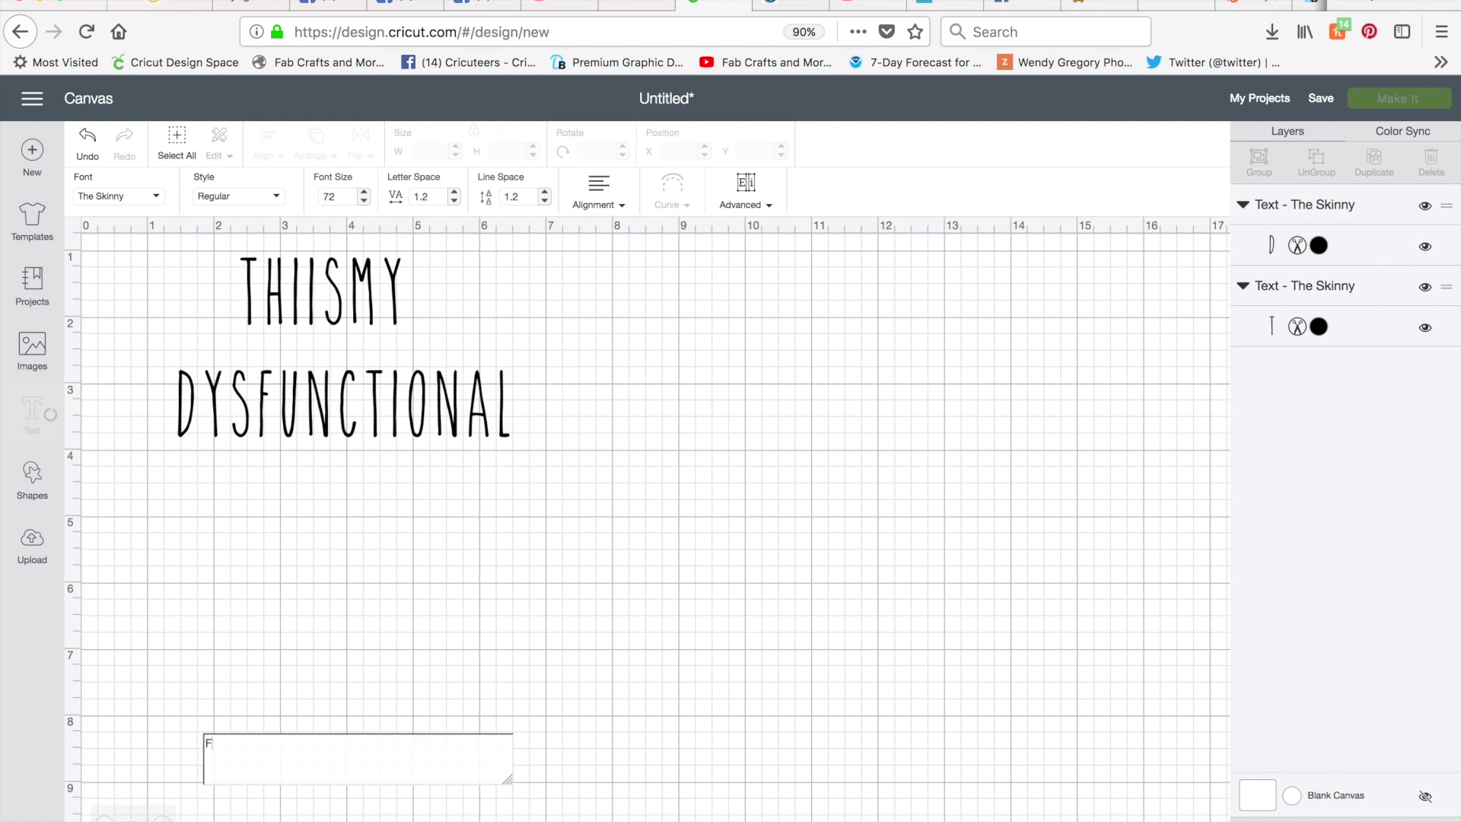
{"action": "type", "text": "FAMILY"}
{"action": "left_click_drag", "start_coordinate": [323, 731], "coordinate": [327, 517]}
{"action": "left_click", "coordinate": [139, 570]}
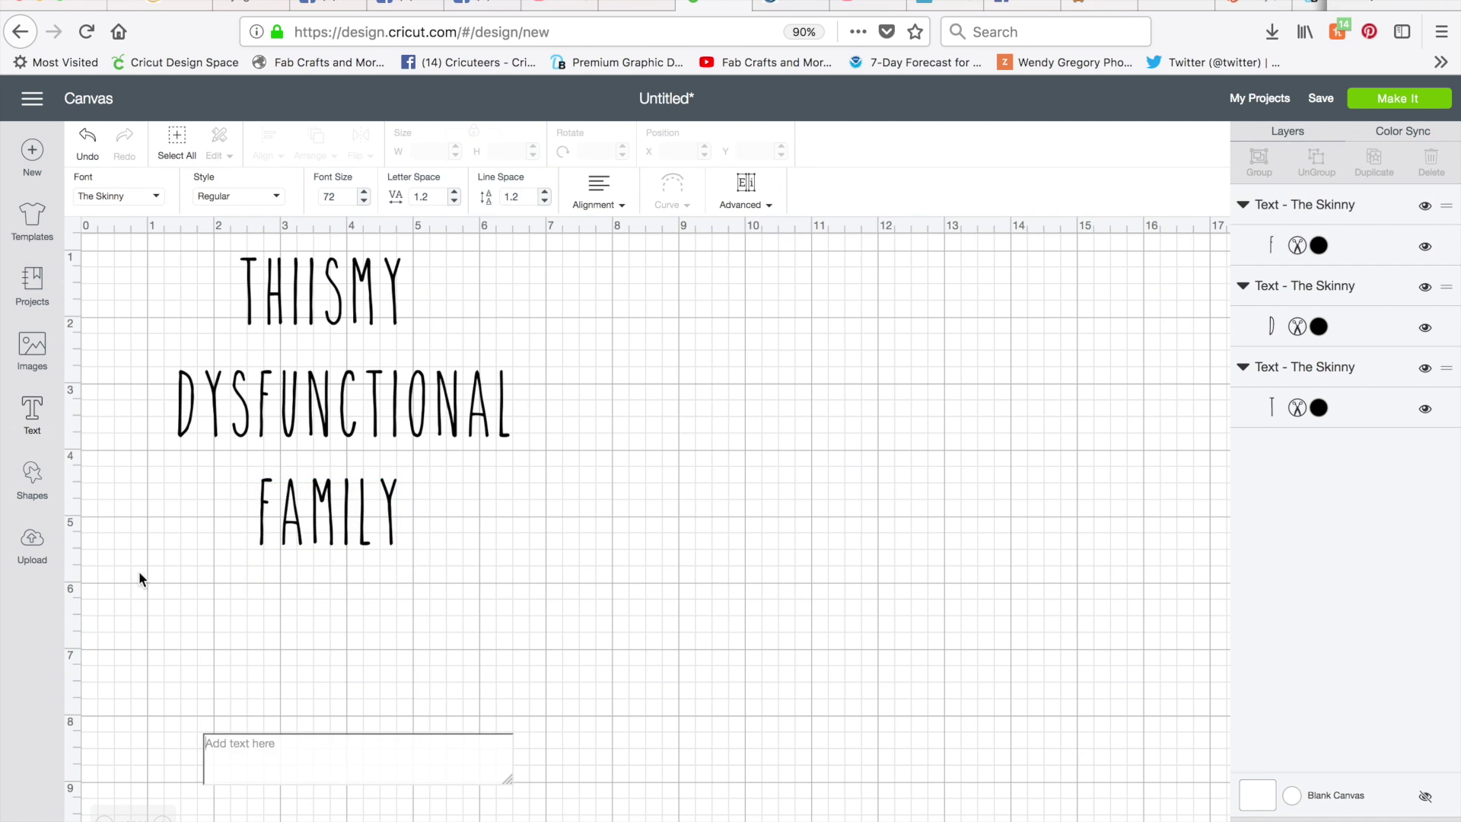
Step: Add 'VACATION' and 'SHIRT' as text lines stacked below FAMILY
{"action": "left_click", "coordinate": [32, 411]}
{"action": "type", "text": "VACATION"}
{"action": "left_click_drag", "start_coordinate": [323, 716], "coordinate": [323, 604]}
{"action": "left_click", "coordinate": [32, 411]}
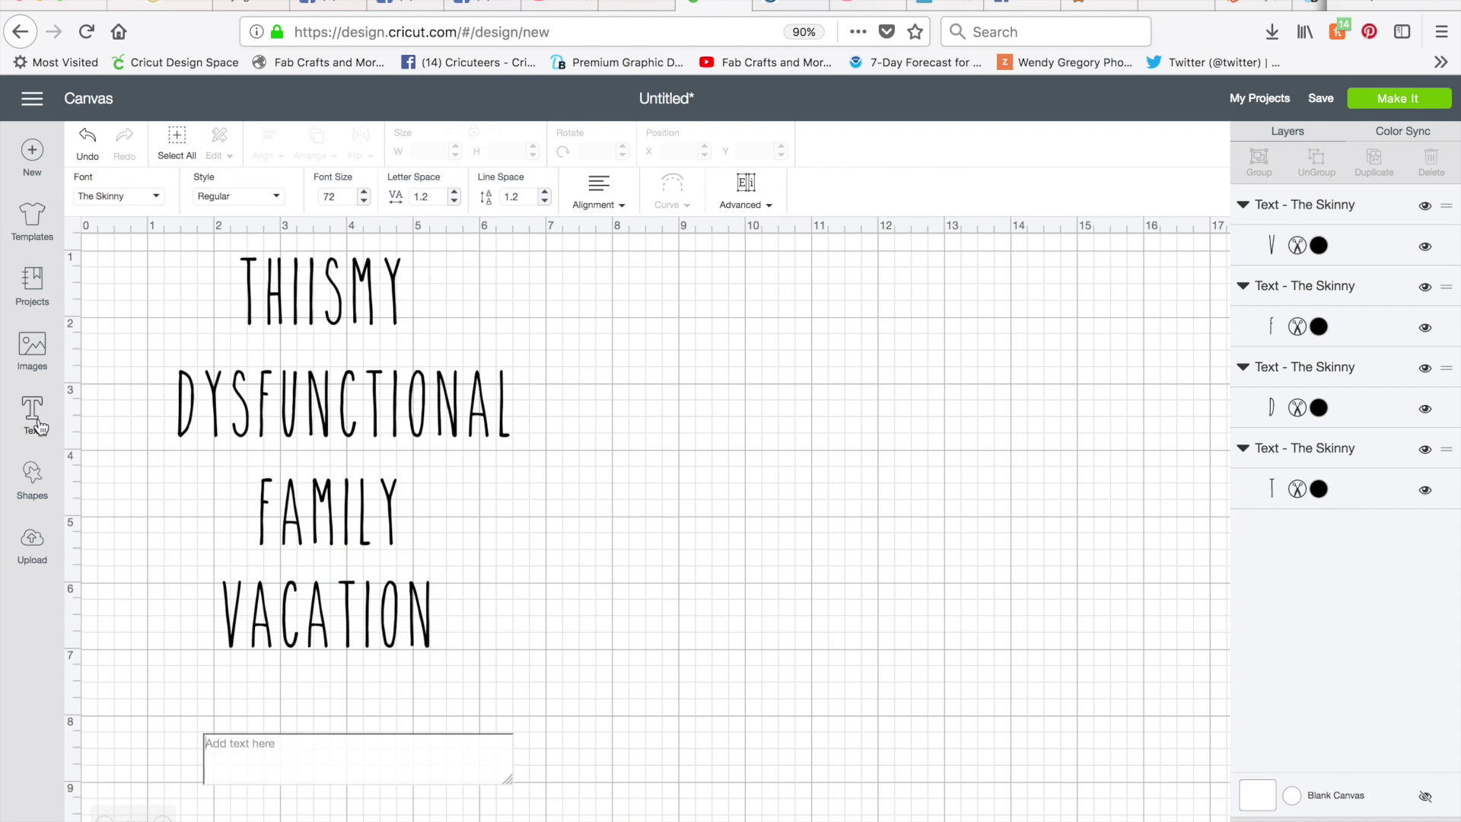
{"action": "type", "text": "SHIRT"}
{"action": "left_click", "coordinate": [319, 723]}
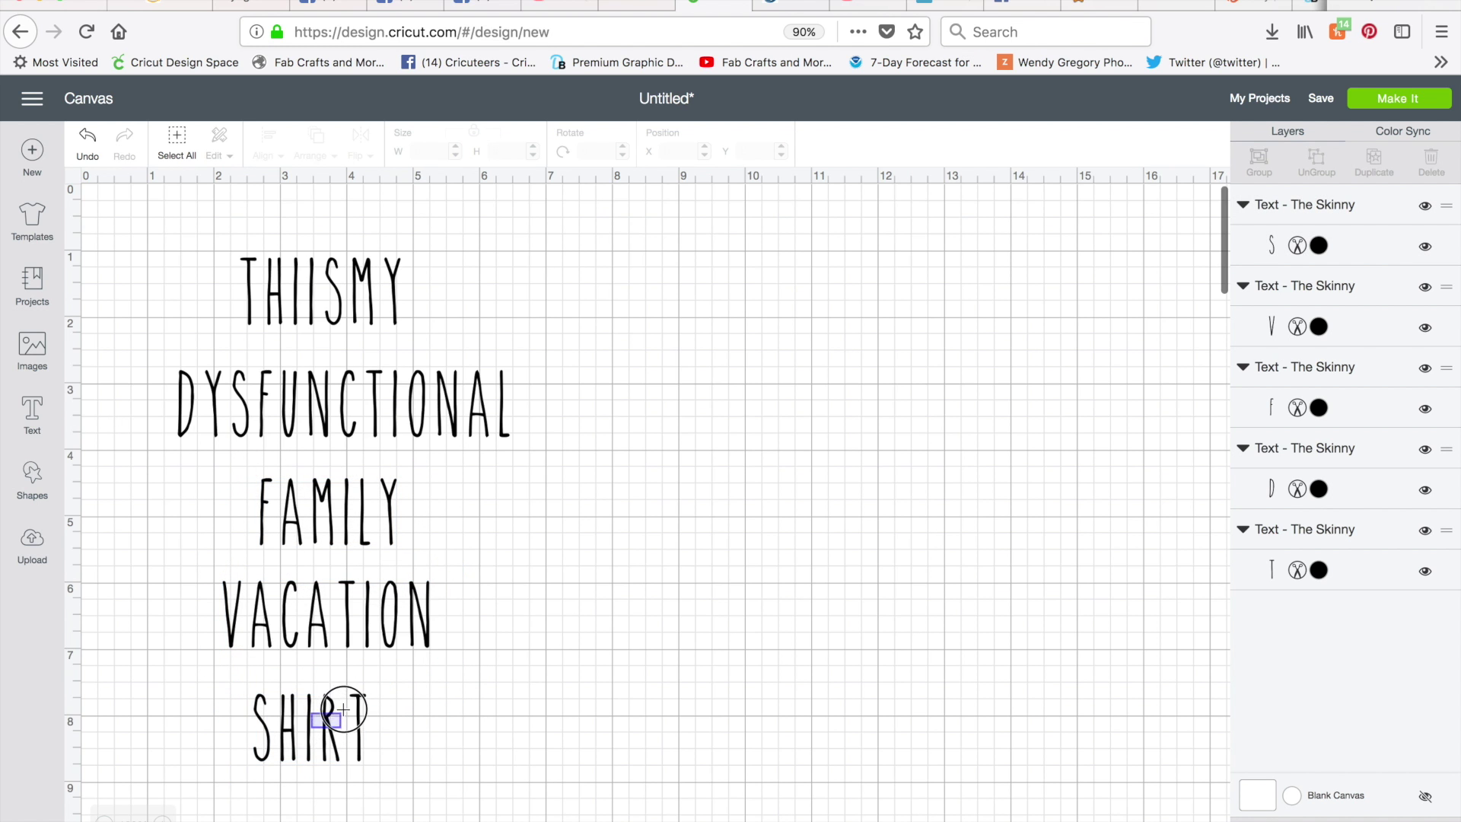
{"action": "left_click_drag", "start_coordinate": [310, 726], "coordinate": [335, 709]}
{"action": "left_click", "coordinate": [321, 708]}
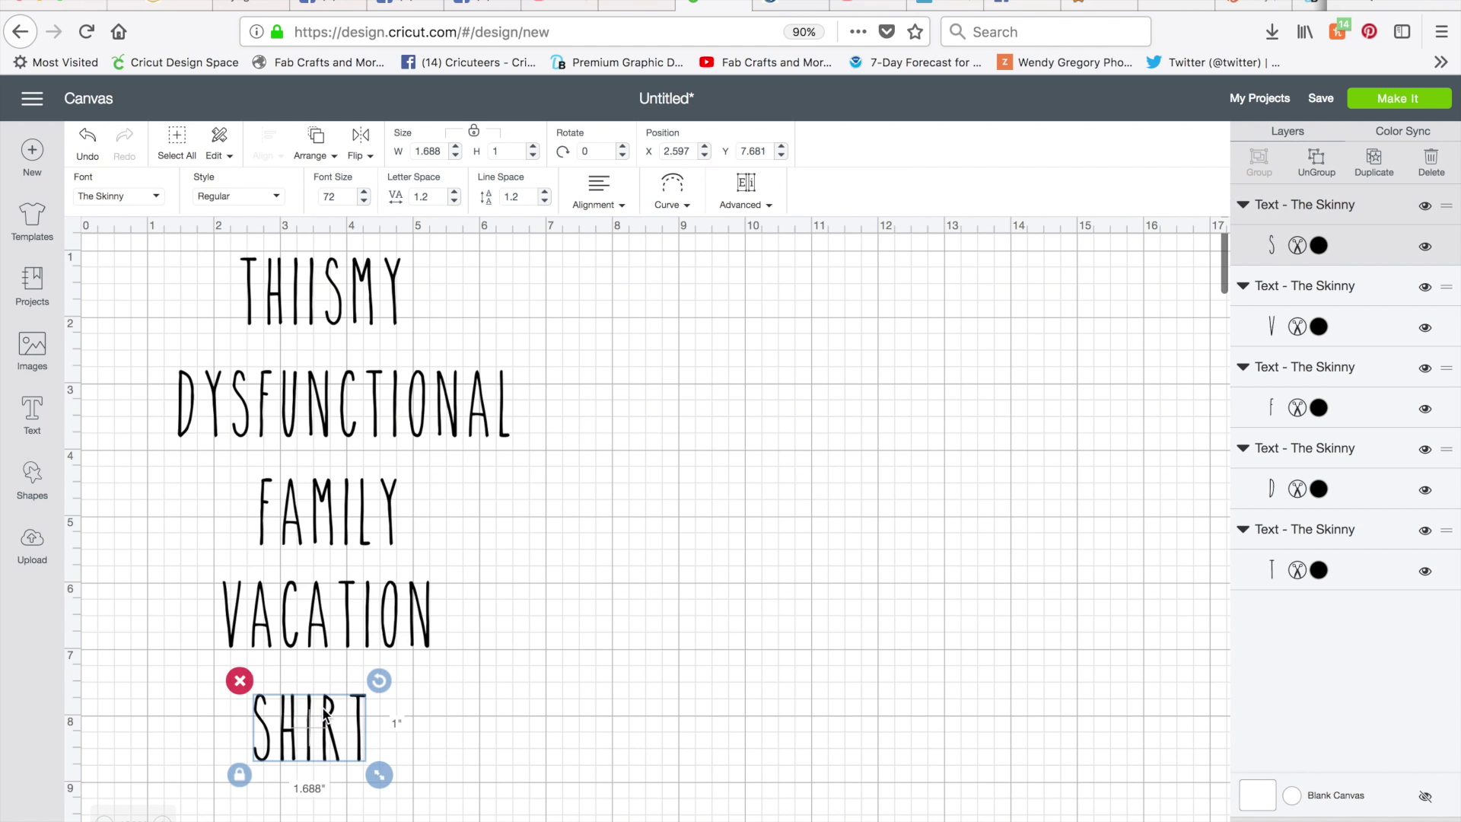
Step: Raise the top line's font size from 72 to 85 so it stands larger than the rest
{"action": "left_click_drag", "start_coordinate": [219, 250], "coordinate": [441, 335]}
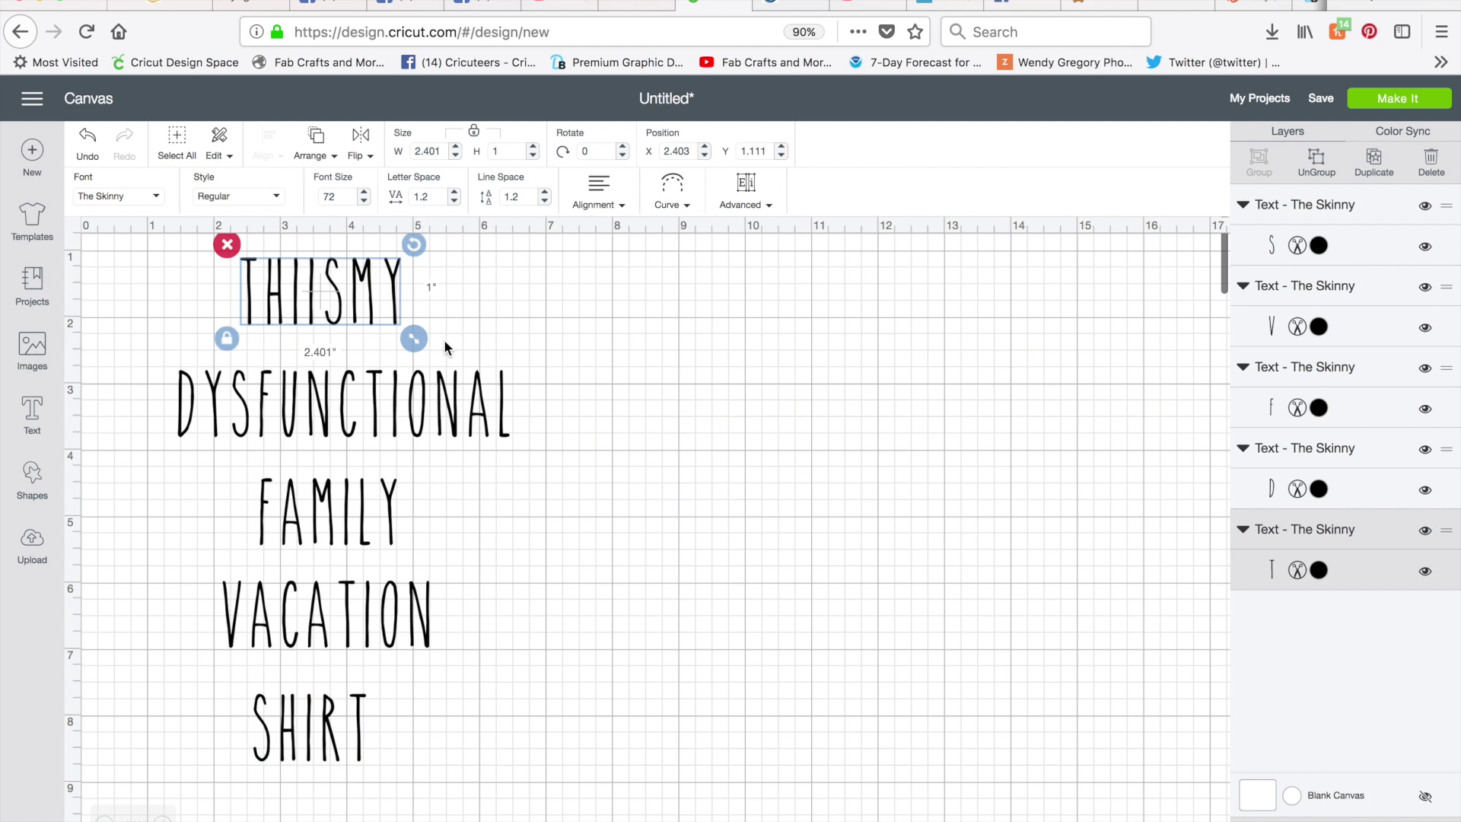
{"action": "left_click", "coordinate": [364, 193]}
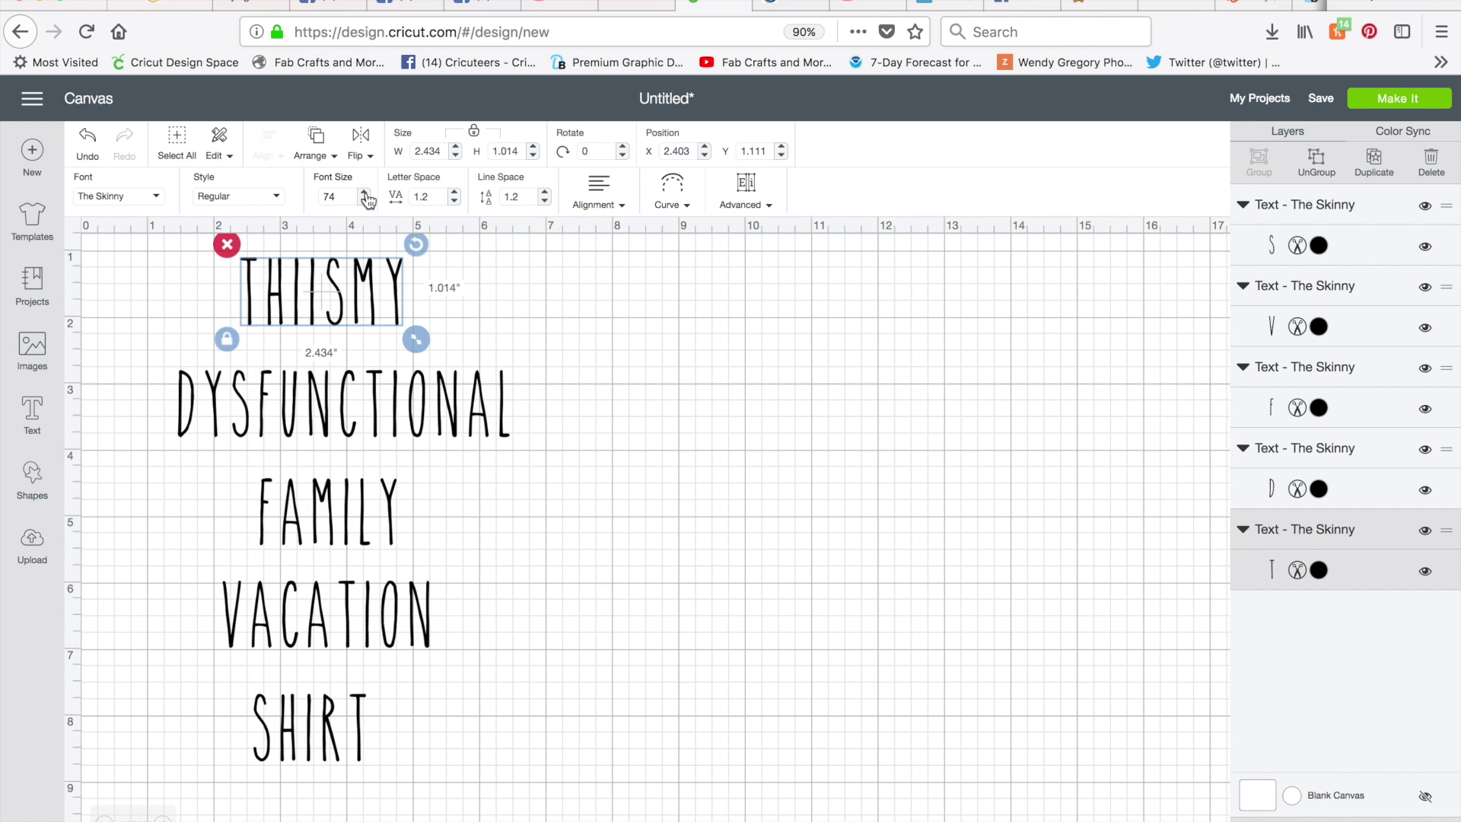
{"action": "left_click", "coordinate": [365, 194]}
{"action": "left_click", "coordinate": [365, 194]}
{"action": "left_click", "coordinate": [365, 194]}
{"action": "left_click", "coordinate": [366, 194]}
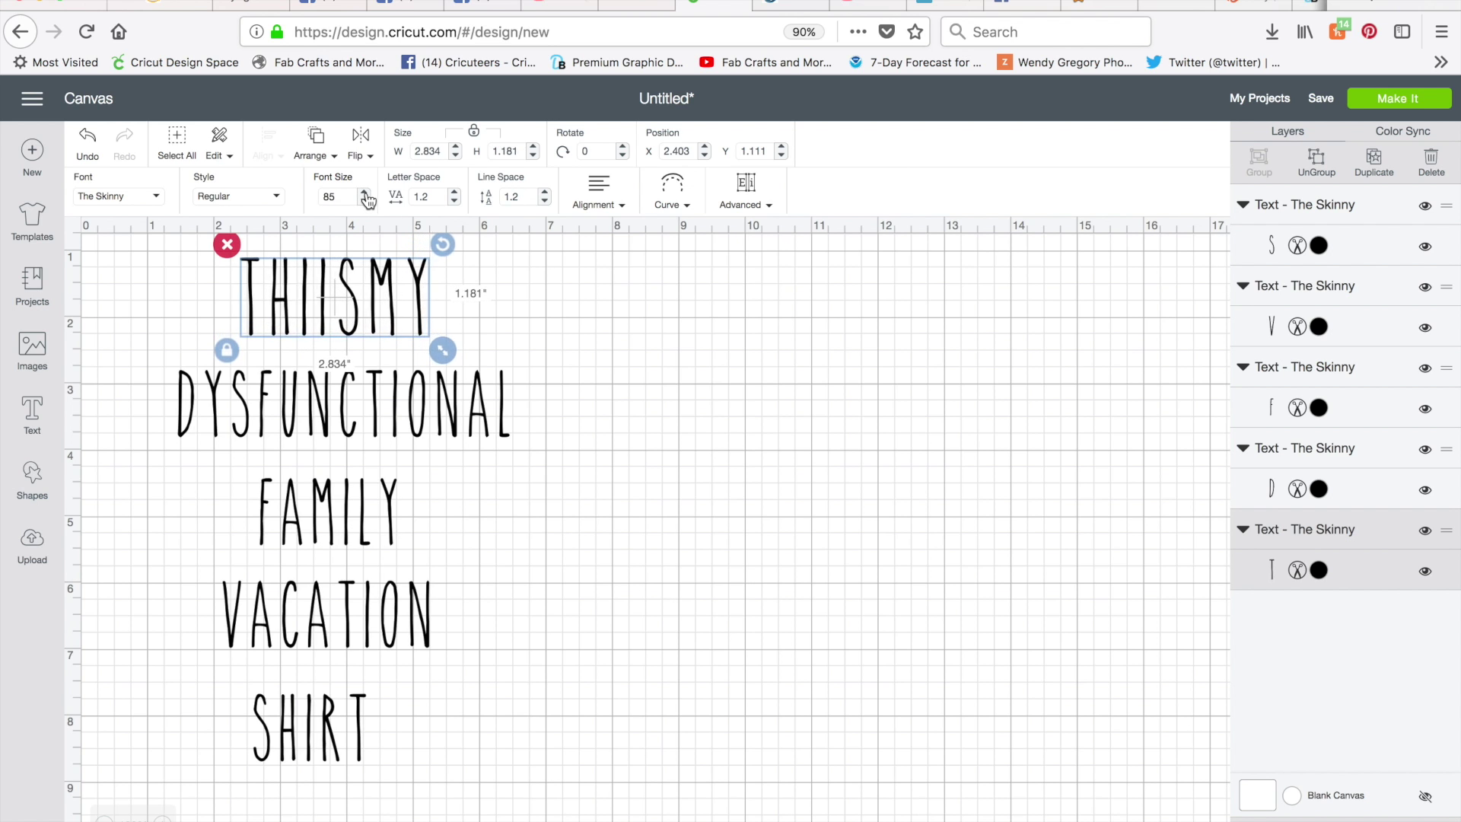
{"action": "left_click", "coordinate": [365, 194]}
{"action": "left_click", "coordinate": [719, 402]}
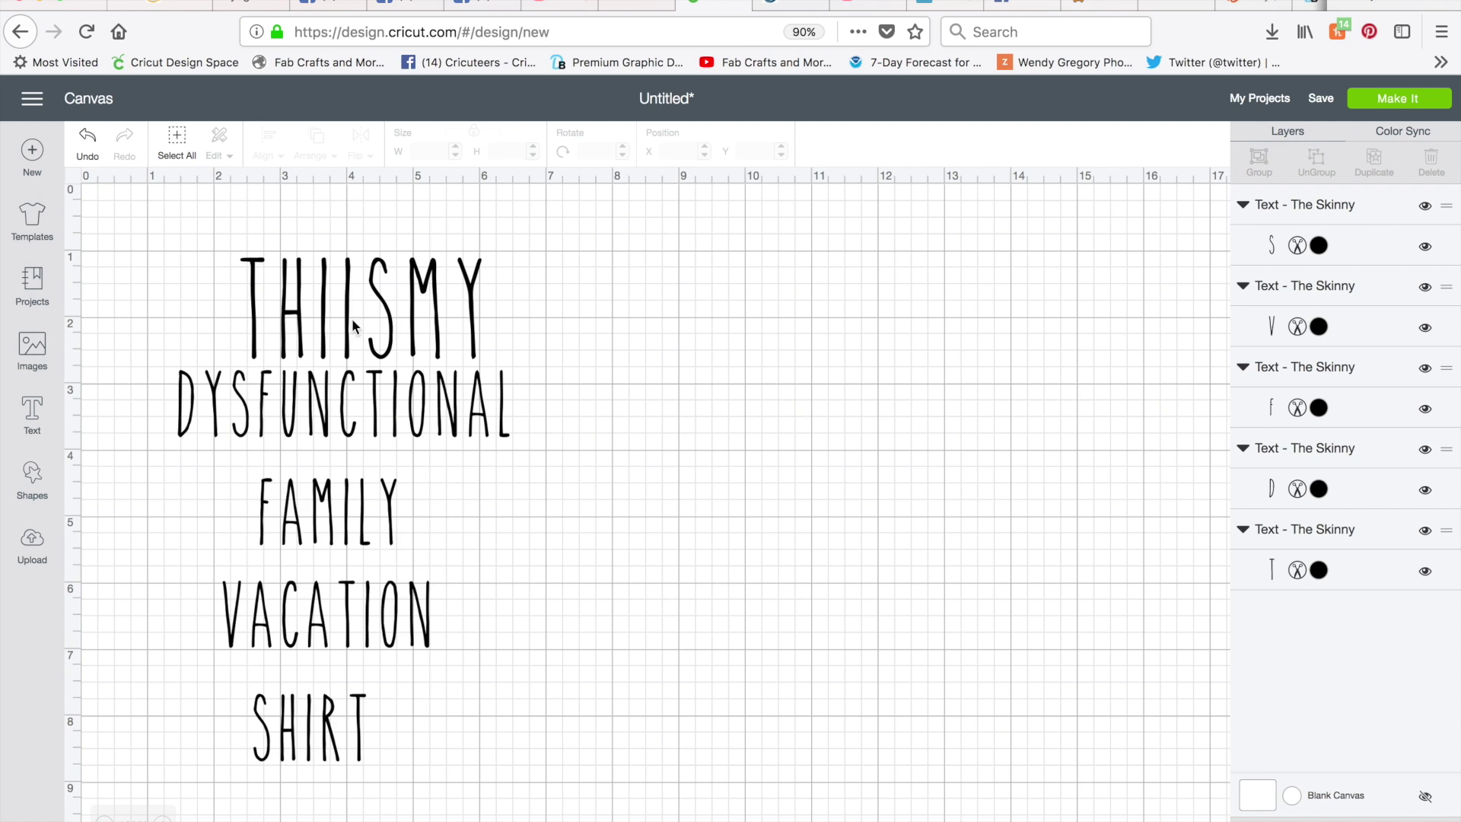
{"action": "left_click", "coordinate": [325, 420]}
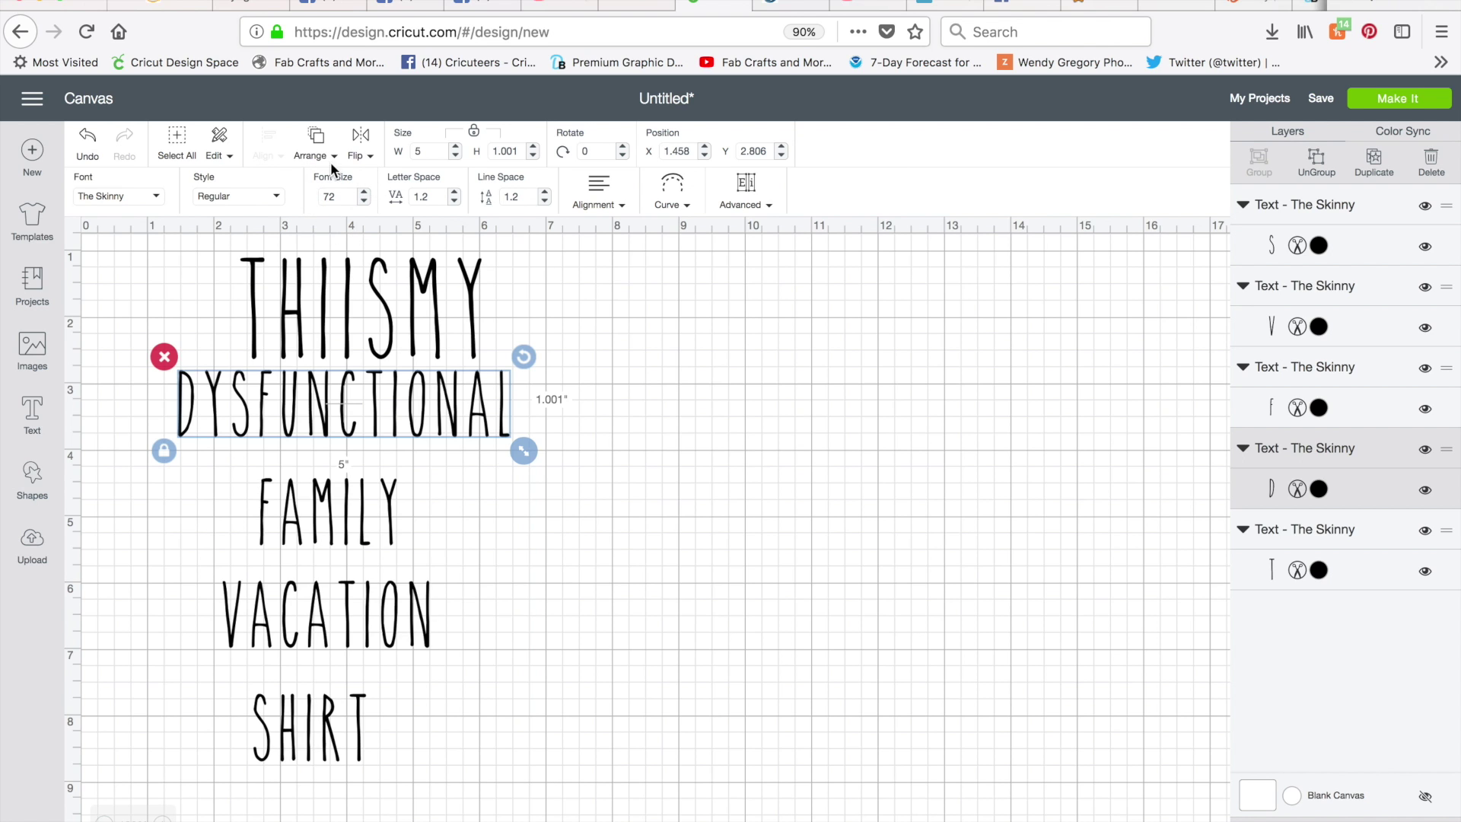
Step: Check the separate FAMILY, VACATION and SHIRT text layers, then select DYSFUNCTIONAL
{"action": "left_click", "coordinate": [333, 523]}
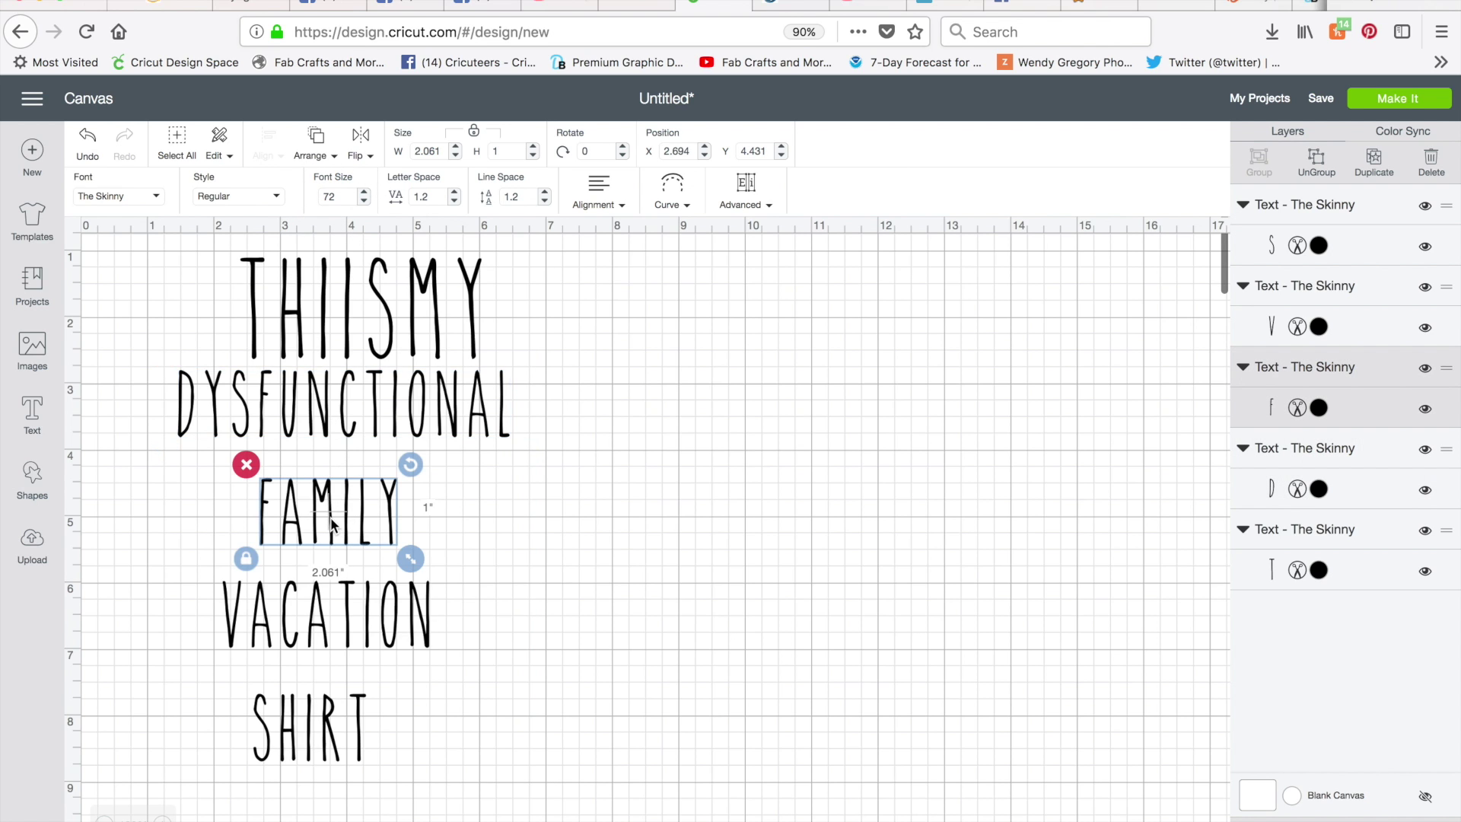
{"action": "left_click", "coordinate": [322, 620]}
{"action": "left_click", "coordinate": [325, 733]}
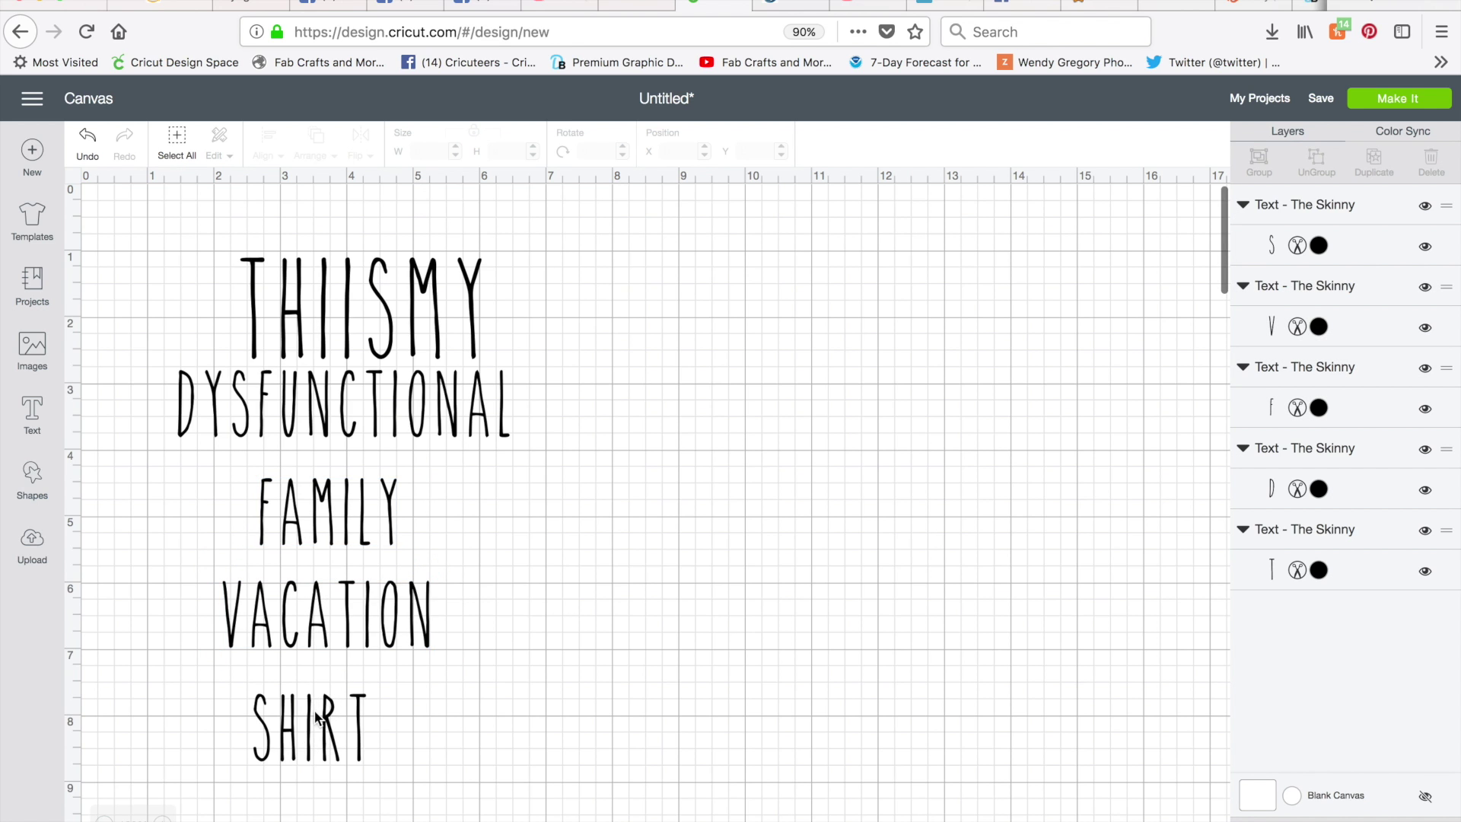
{"action": "left_click", "coordinate": [313, 717]}
{"action": "left_click", "coordinate": [323, 639]}
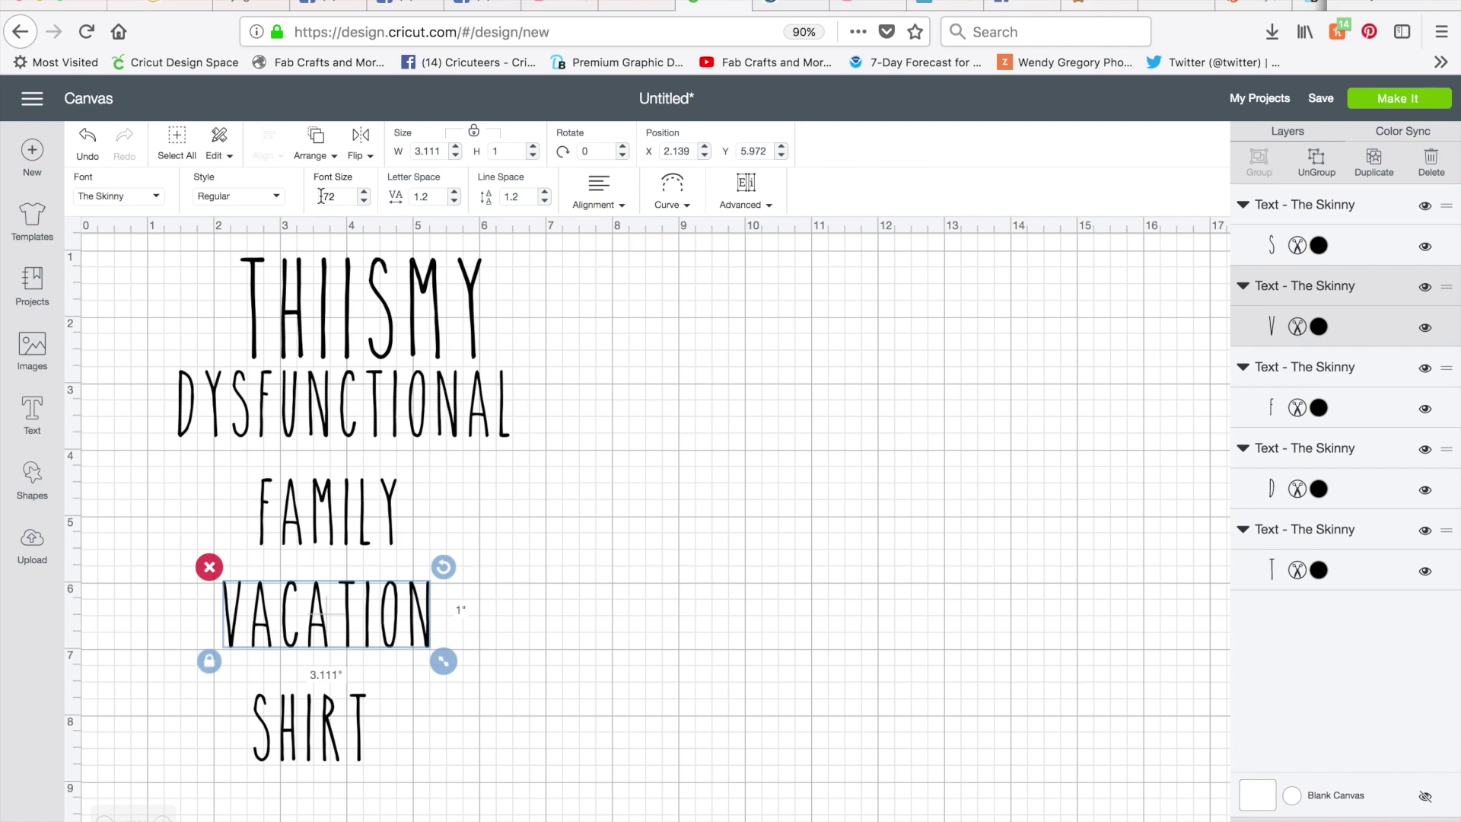
{"action": "left_click", "coordinate": [327, 414]}
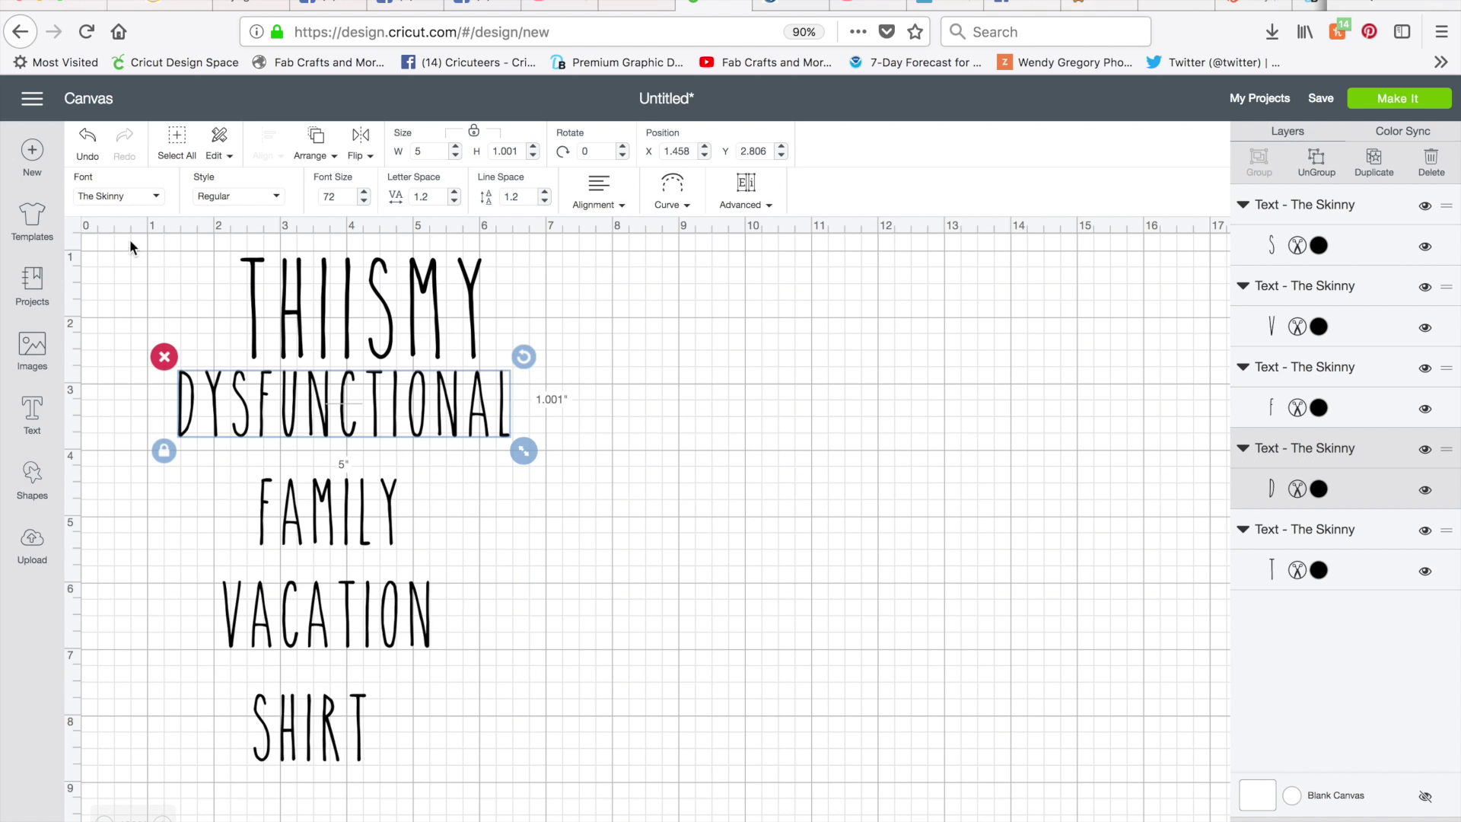
Step: Shift DYSFUNCTIONAL slightly left and enlarge it to about 5.5 in wide
{"action": "left_click_drag", "start_coordinate": [352, 411], "coordinate": [320, 411]}
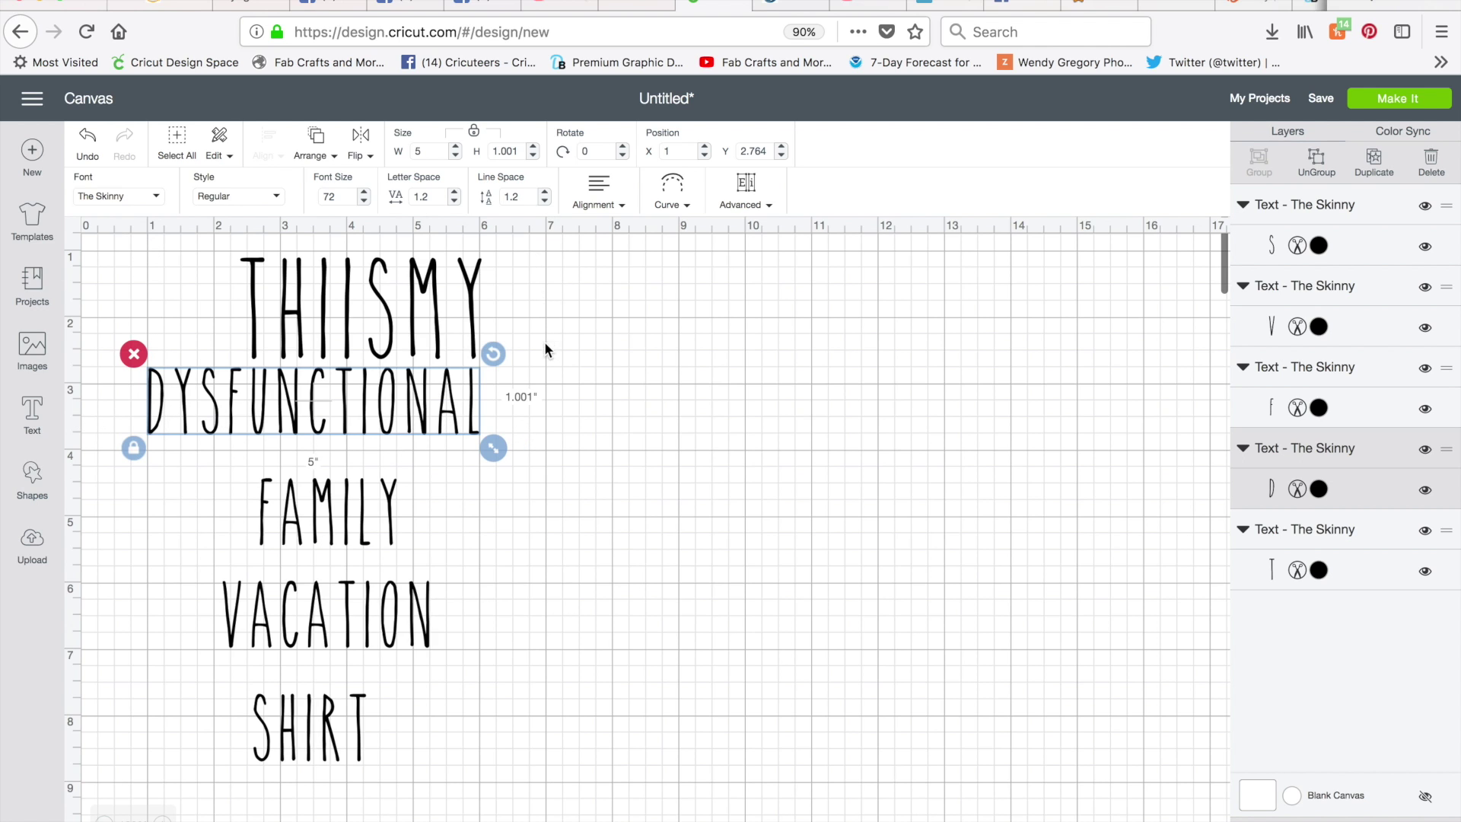
{"action": "left_click", "coordinate": [493, 449]}
{"action": "left_click_drag", "start_coordinate": [493, 450], "coordinate": [561, 479]}
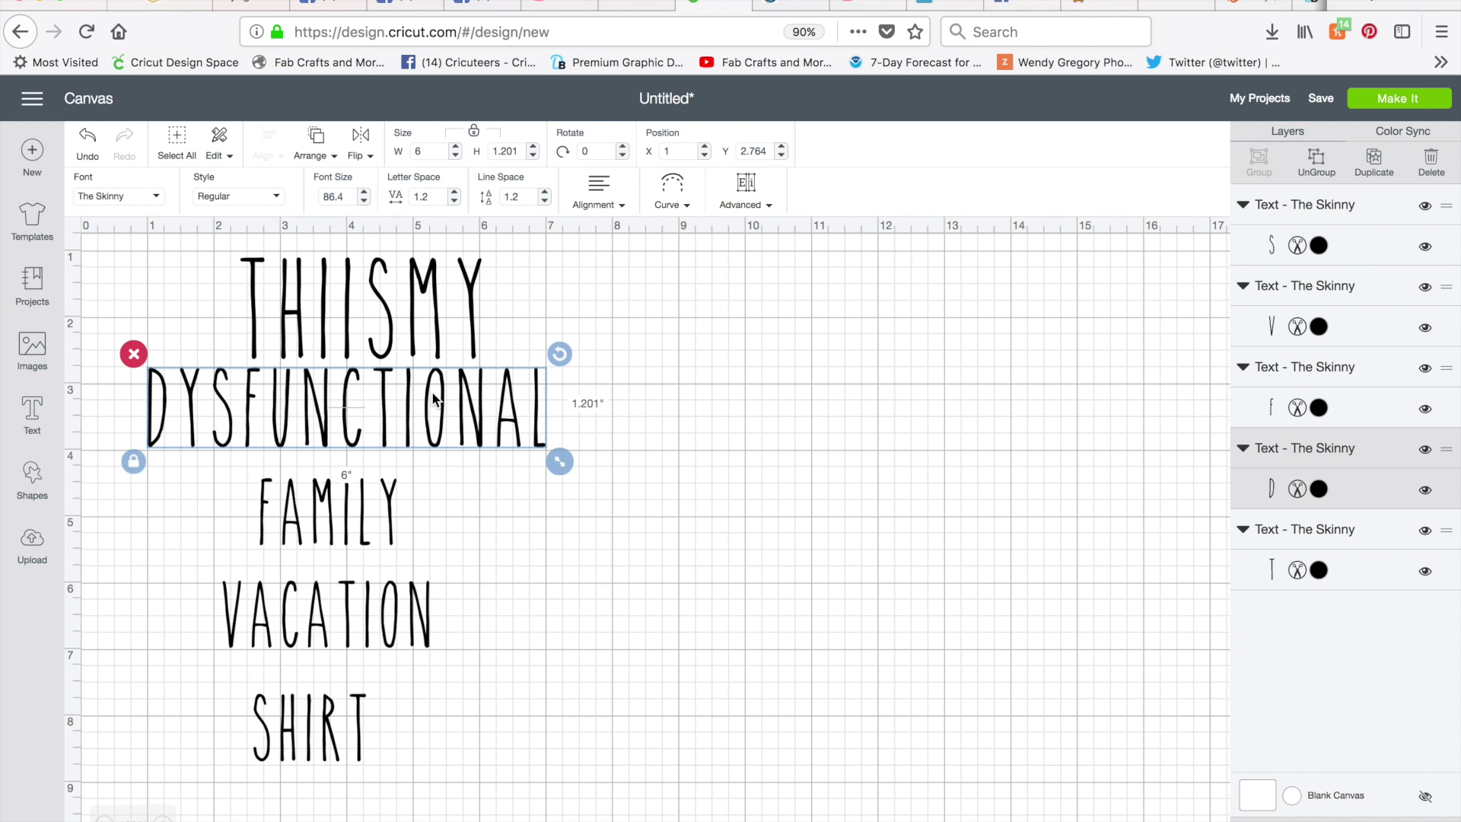
{"action": "left_click", "coordinate": [435, 152]}
Step: Set DYSFUNCTIONAL's width to 6 in, giving it font size 86.4
{"action": "type", "text": "5.5"}
{"action": "key", "text": "Return"}
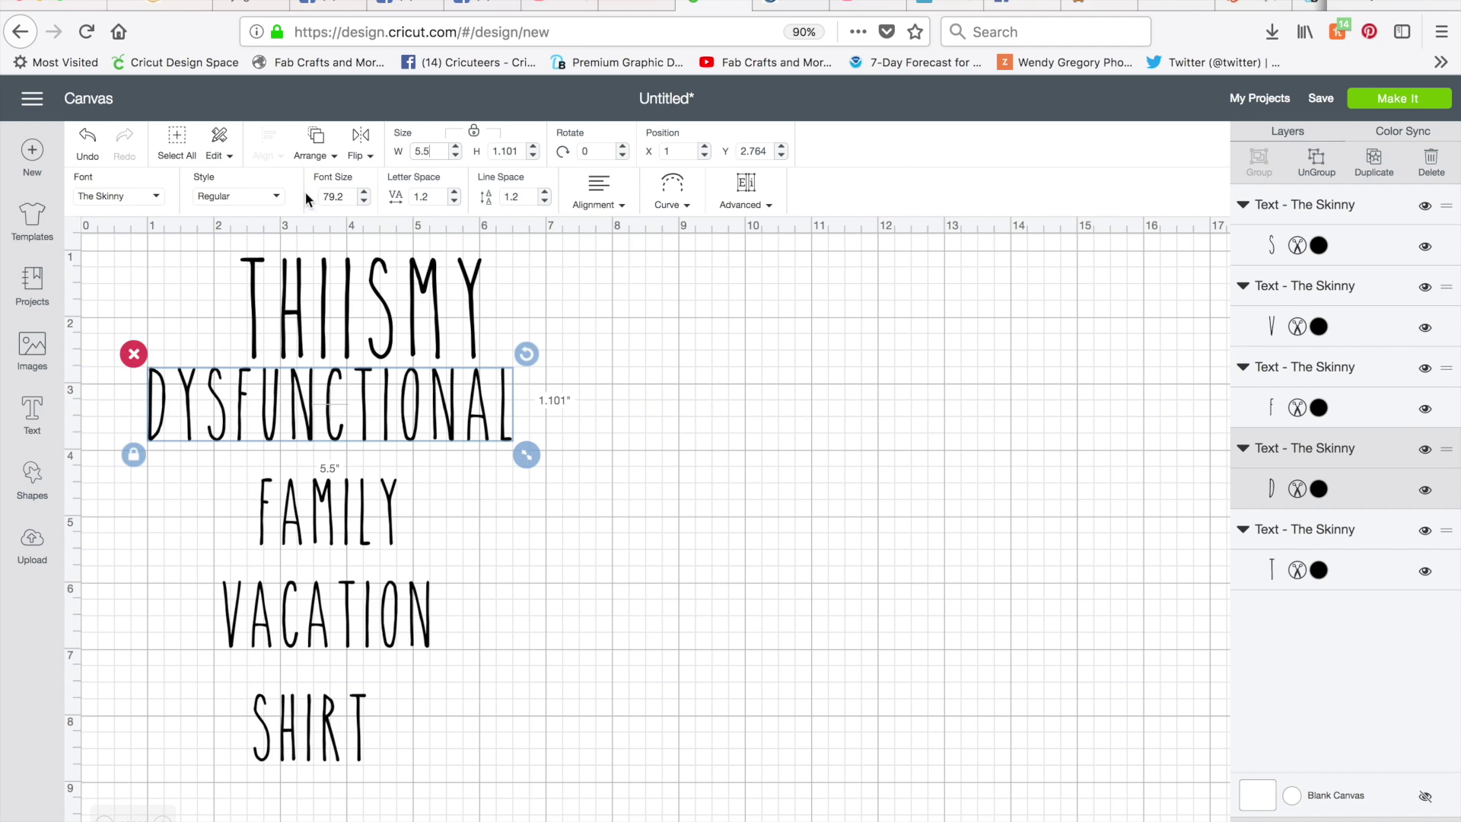
{"action": "left_click_drag", "start_coordinate": [430, 150], "coordinate": [392, 147]}
{"action": "type", "text": "6"}
{"action": "key", "text": "Return"}
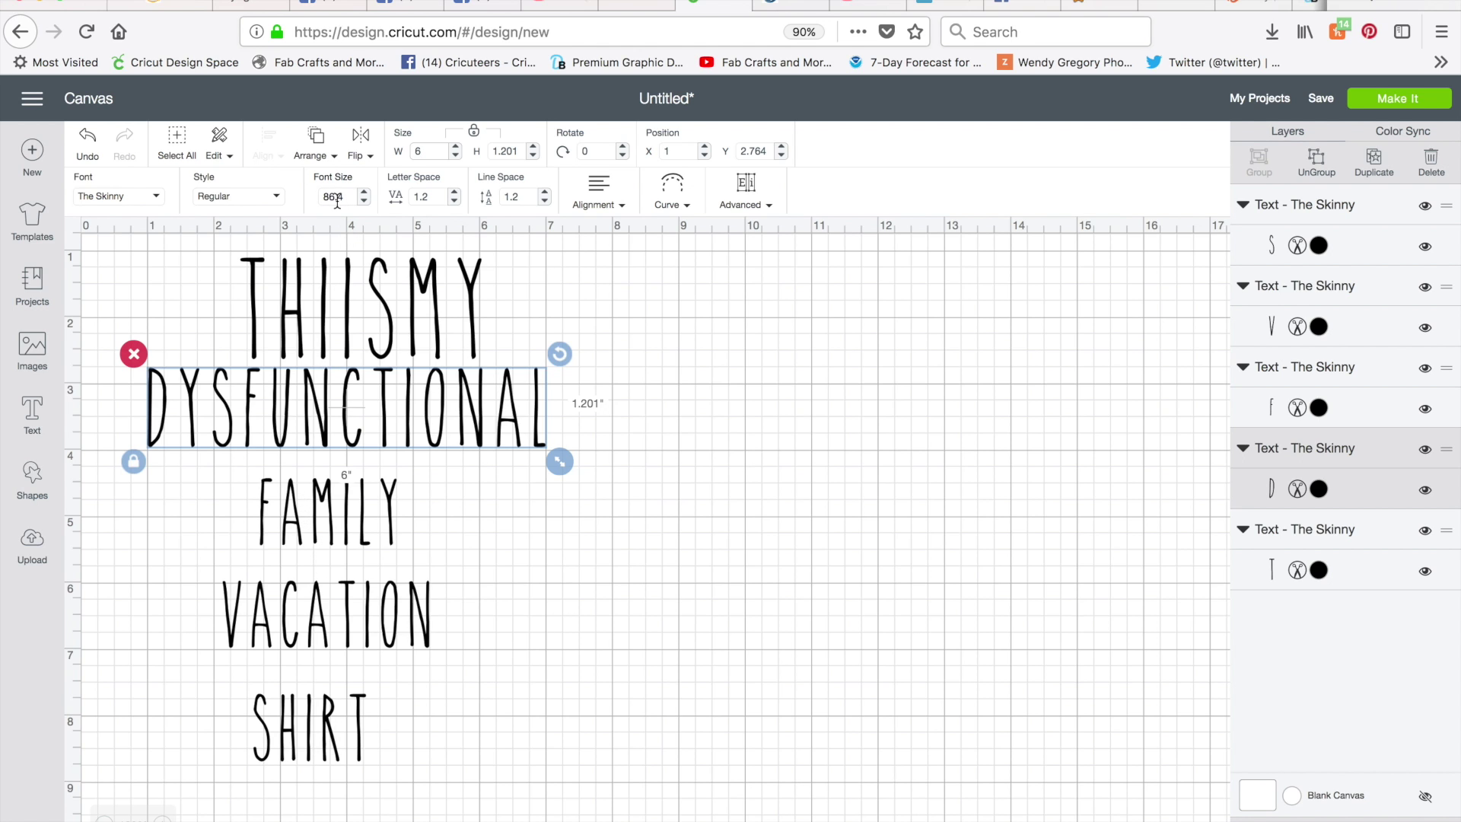
{"action": "left_click", "coordinate": [333, 518]}
Step: Set the FAMILY and VACATION lines to font size 86.4
{"action": "double_click", "coordinate": [344, 191]}
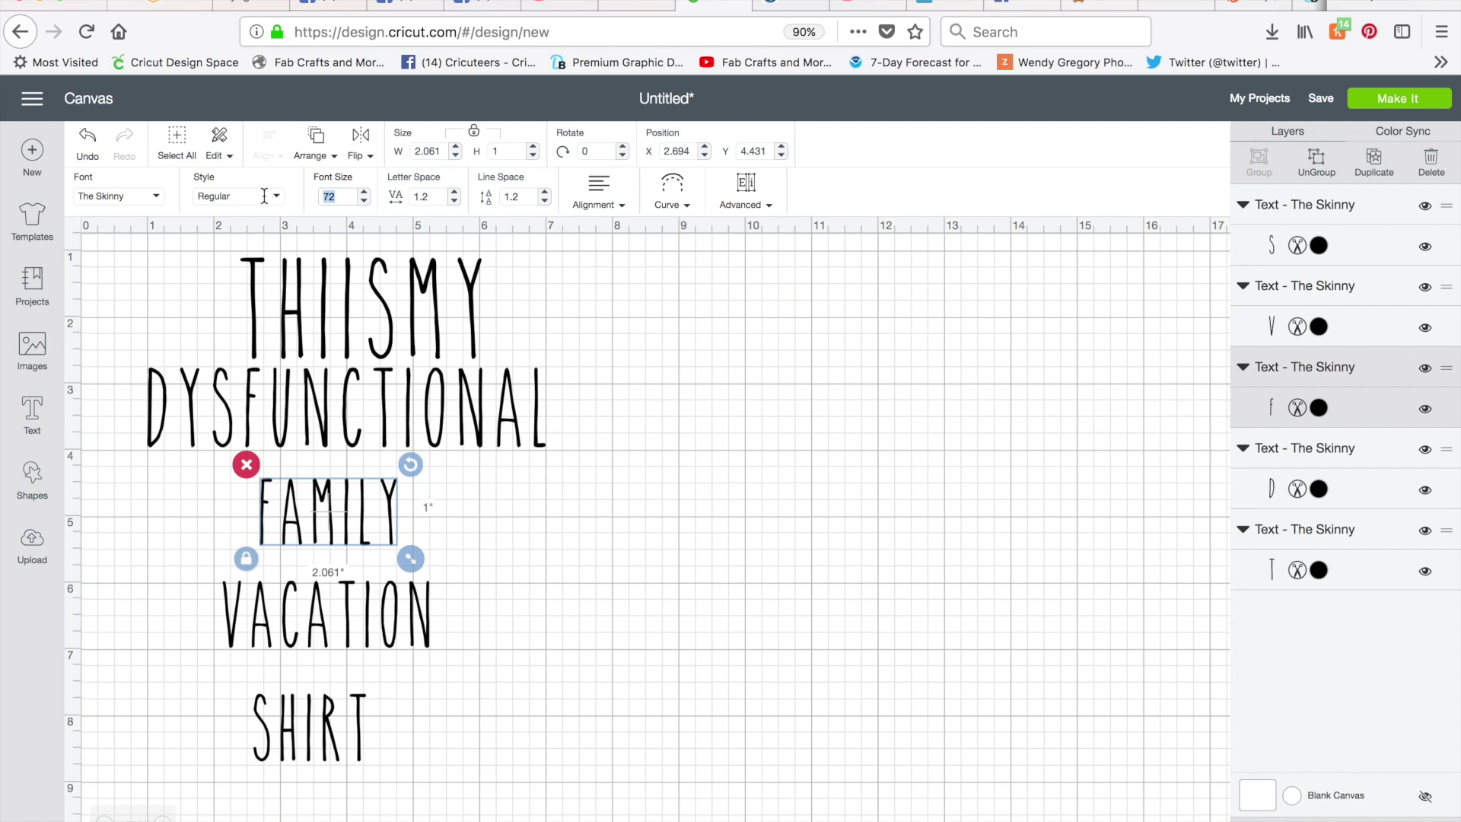
{"action": "type", "text": "86.4"}
{"action": "key", "text": "Return"}
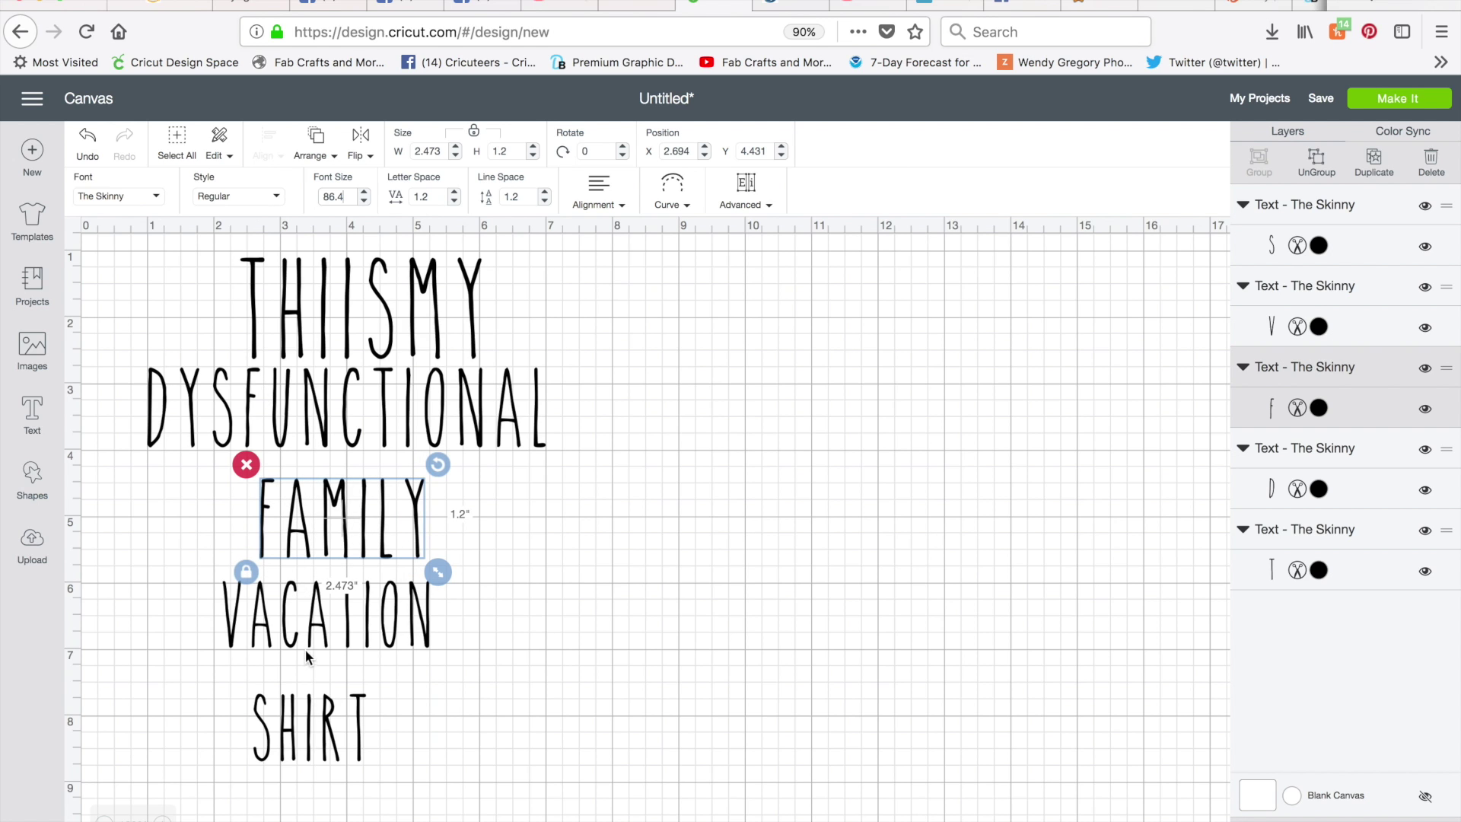
{"action": "left_click", "coordinate": [315, 632]}
{"action": "double_click", "coordinate": [330, 196]}
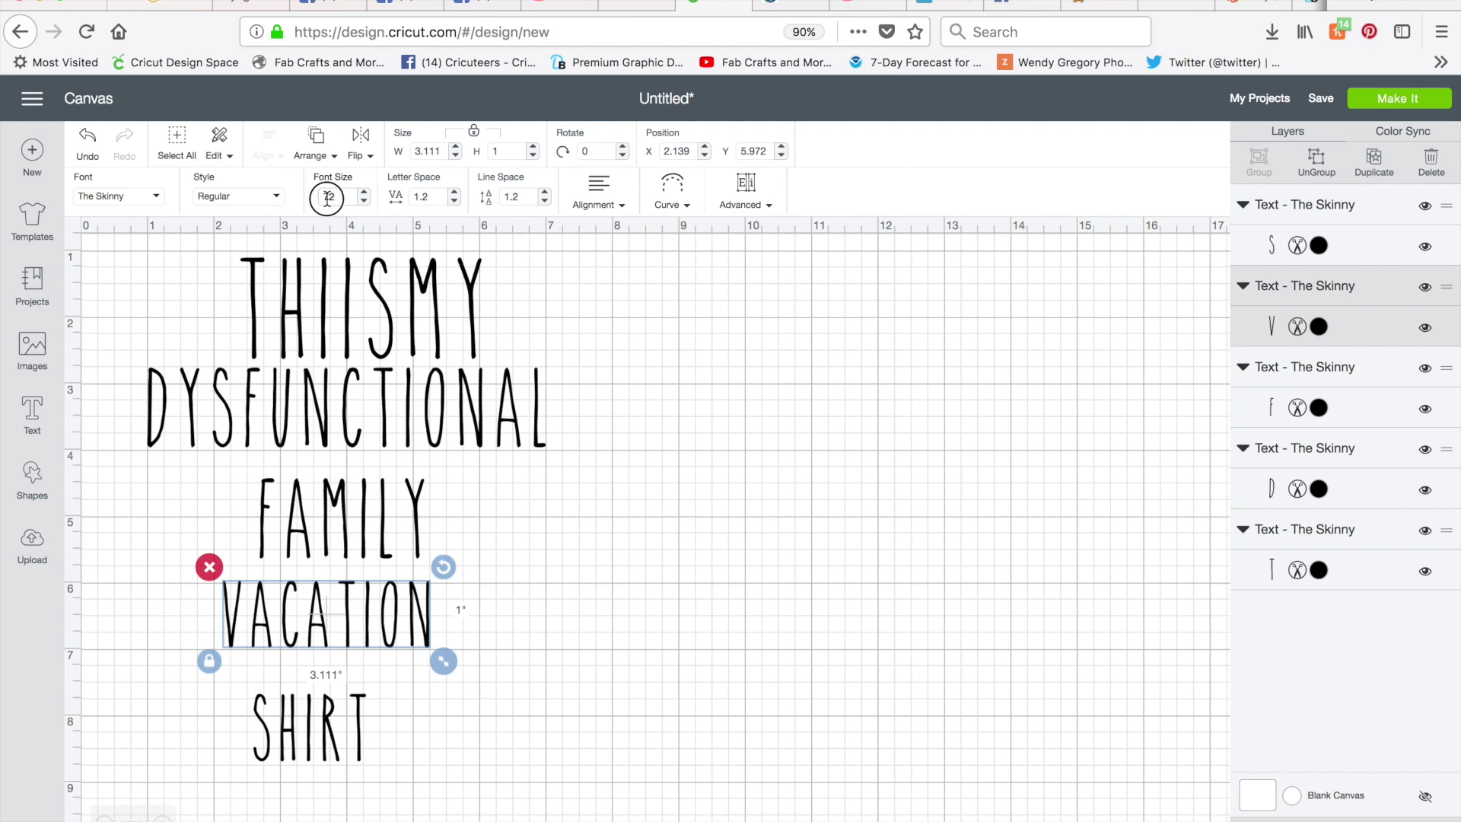
{"action": "type", "text": "86.4"}
{"action": "key", "text": "Return"}
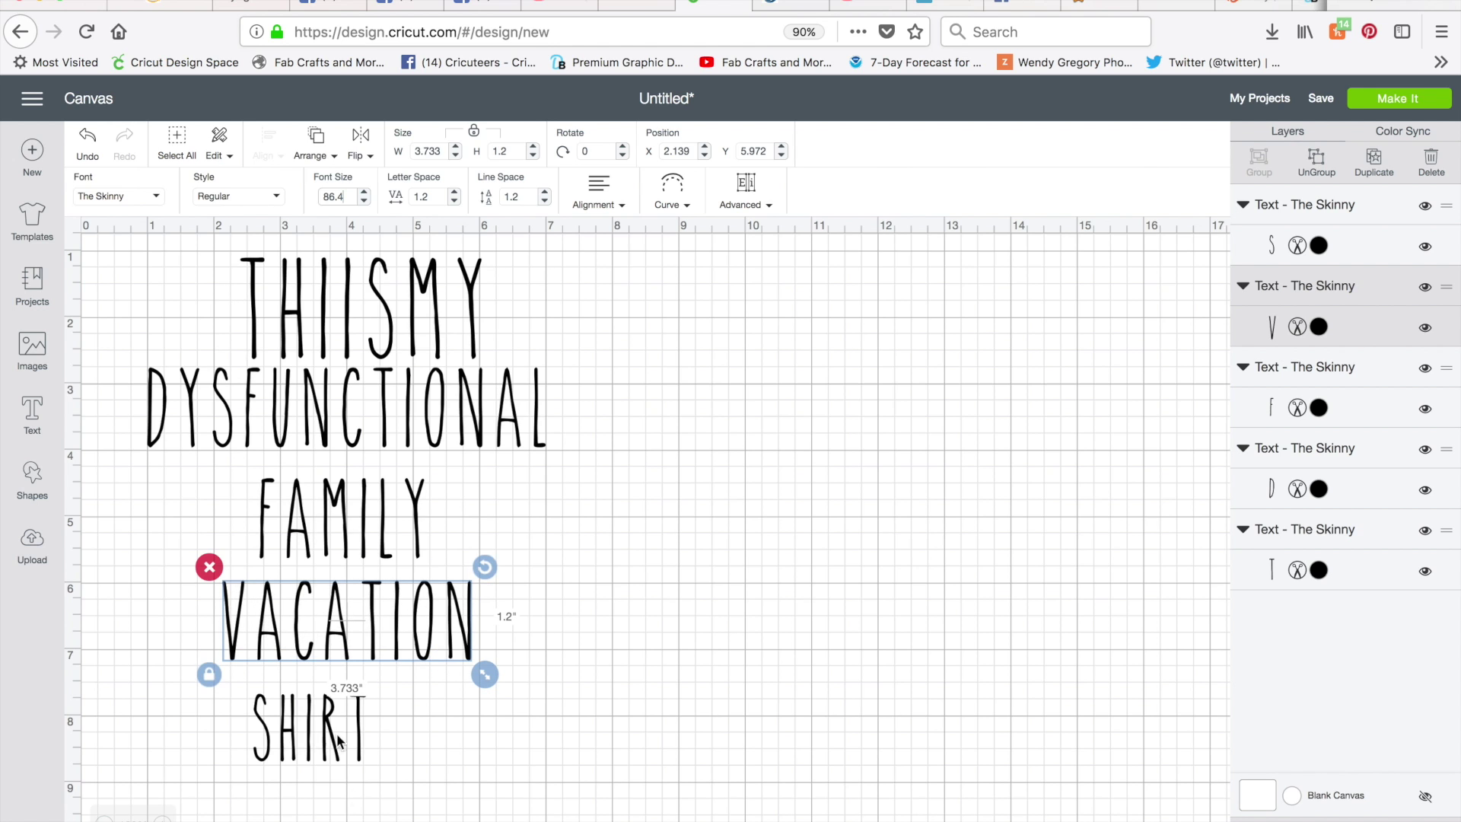
{"action": "left_click", "coordinate": [303, 736]}
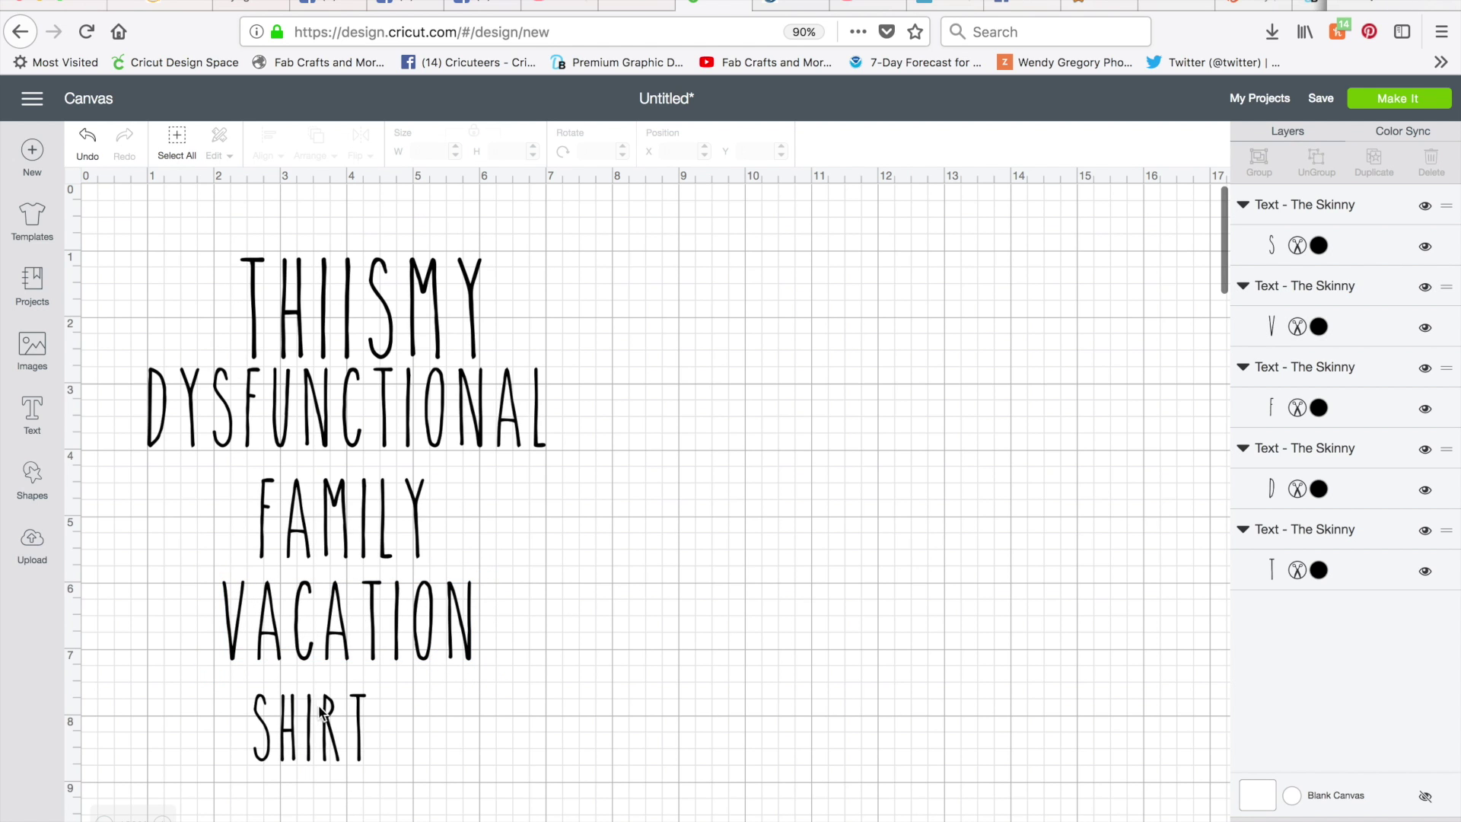
Step: Set the SHIRT and top THIISMY lines to font size 86.4
{"action": "left_click", "coordinate": [328, 740]}
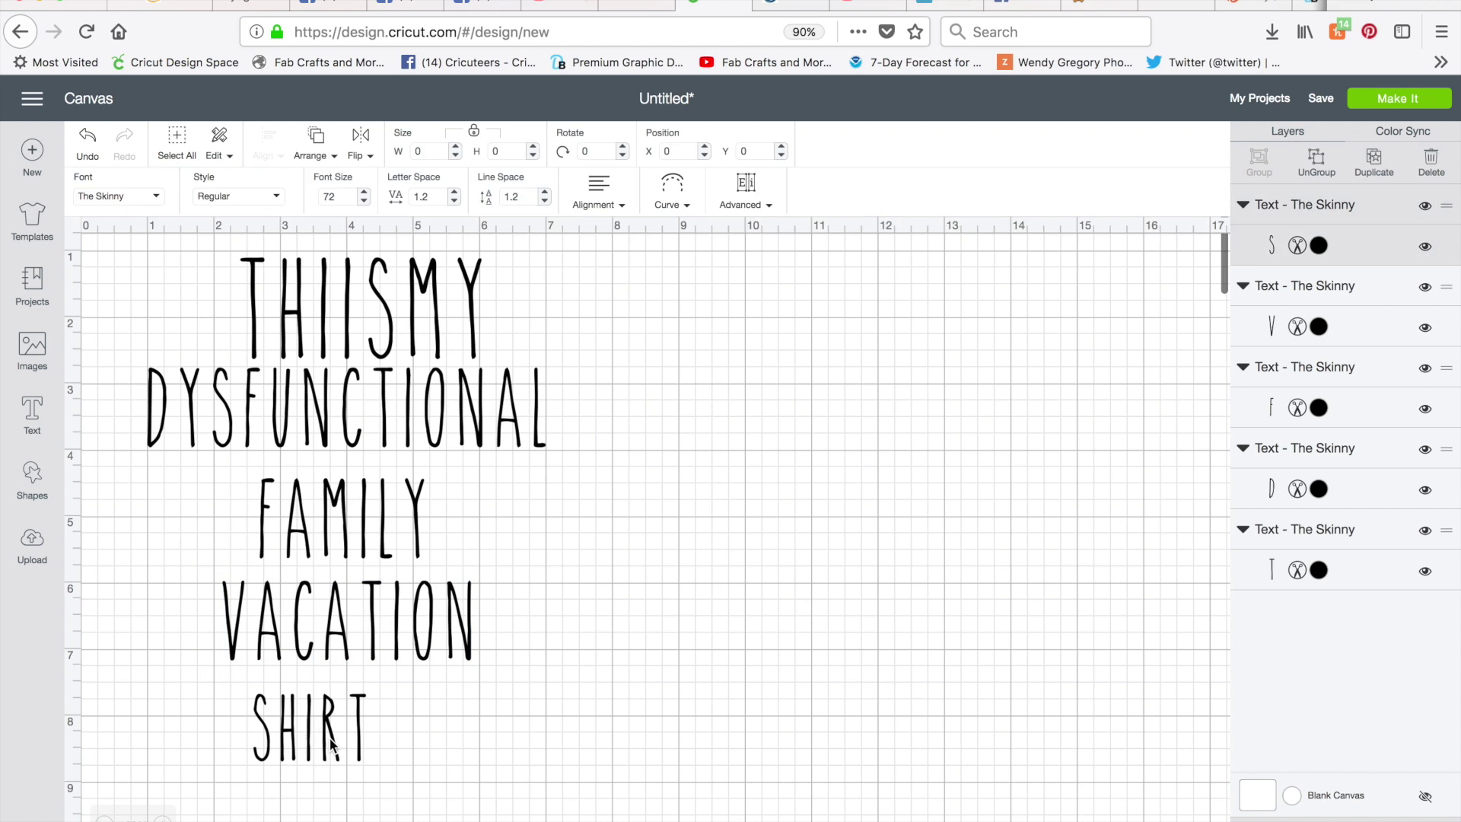
{"action": "double_click", "coordinate": [338, 196]}
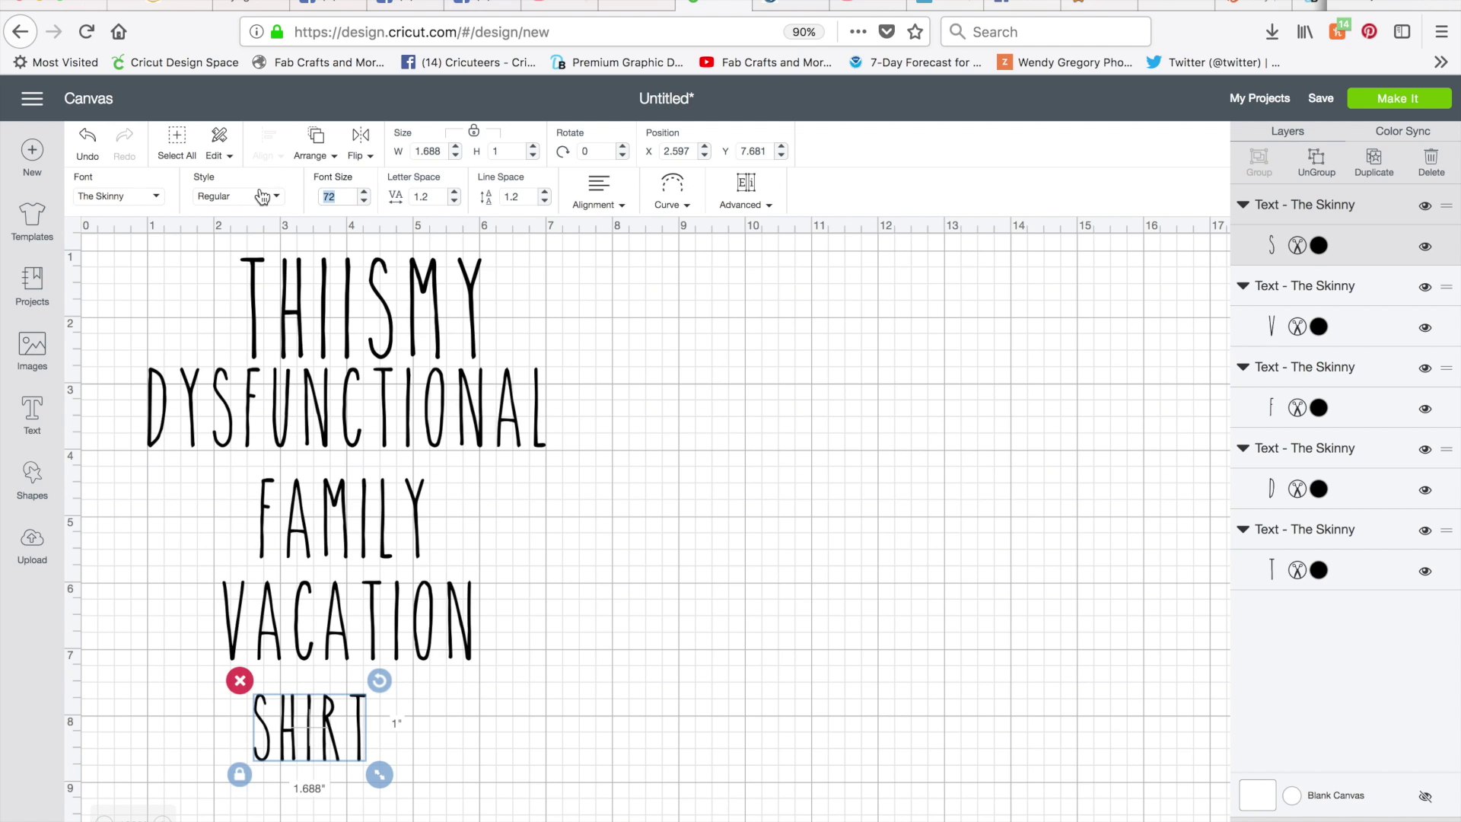
{"action": "type", "text": "86.4"}
{"action": "key", "text": "Return"}
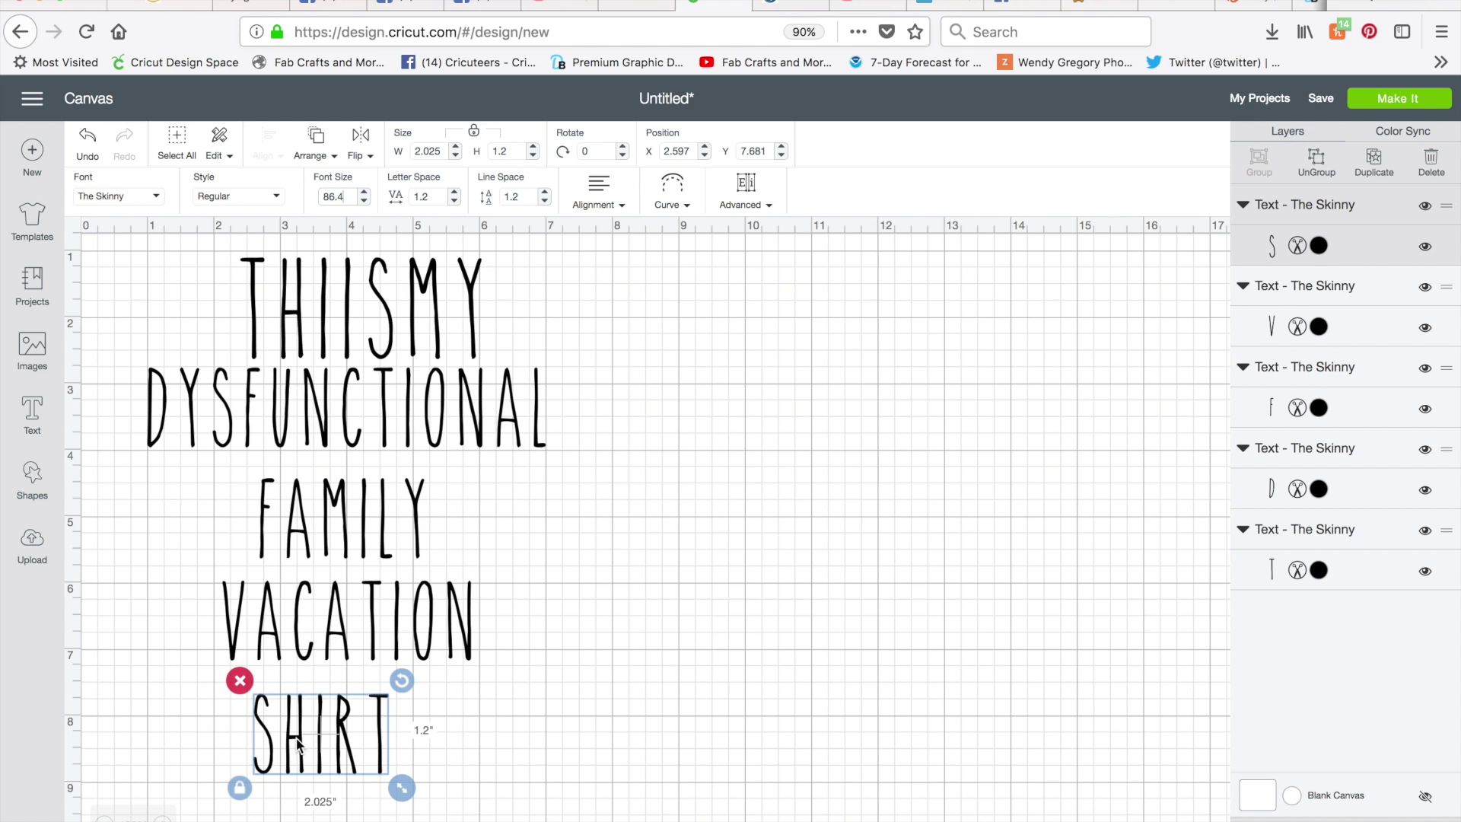
{"action": "left_click", "coordinate": [326, 299]}
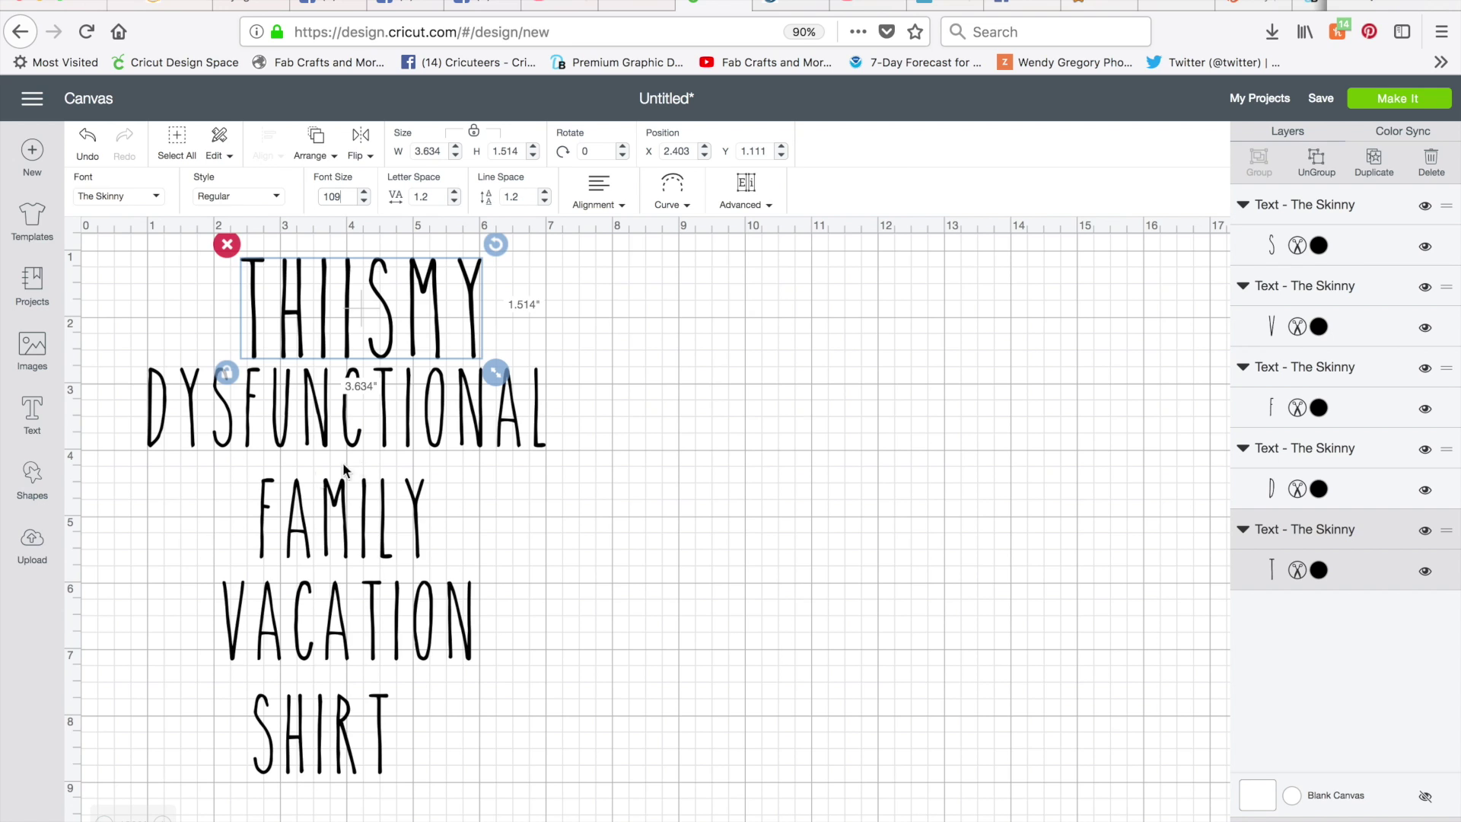
{"action": "left_click", "coordinate": [299, 532]}
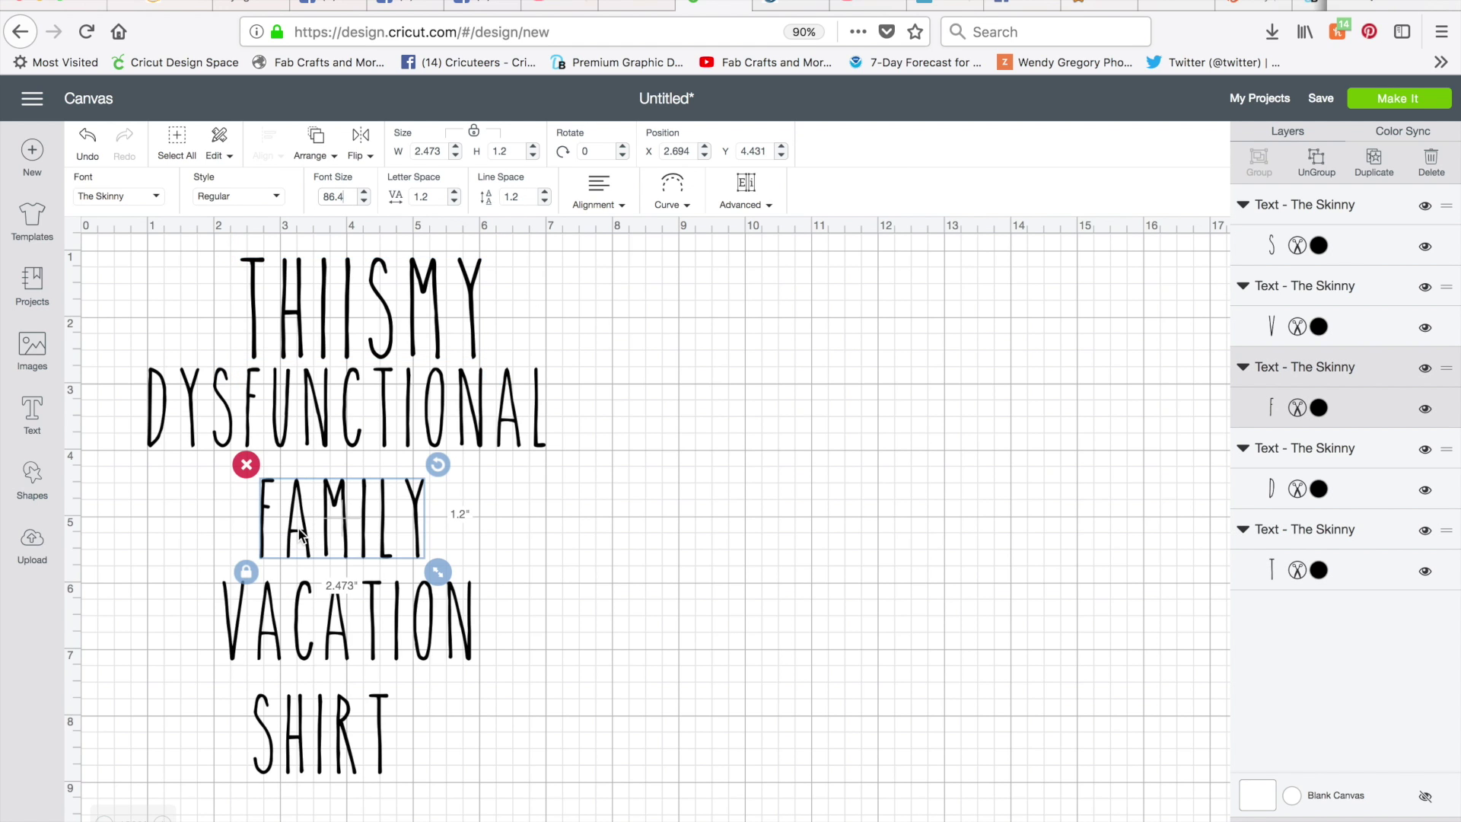
{"action": "left_click", "coordinate": [325, 232]}
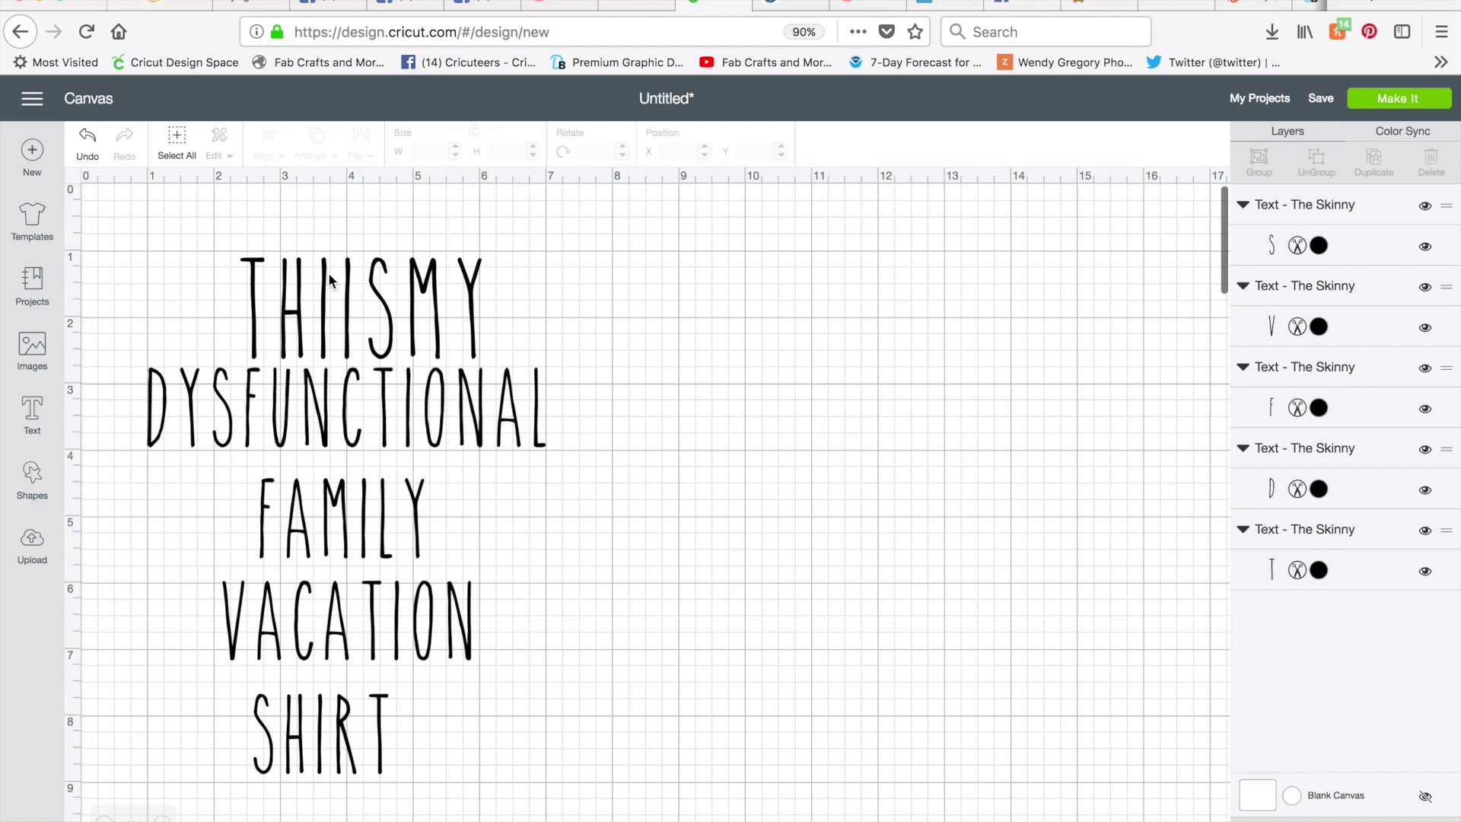
{"action": "left_click", "coordinate": [393, 323]}
{"action": "left_click", "coordinate": [340, 195]}
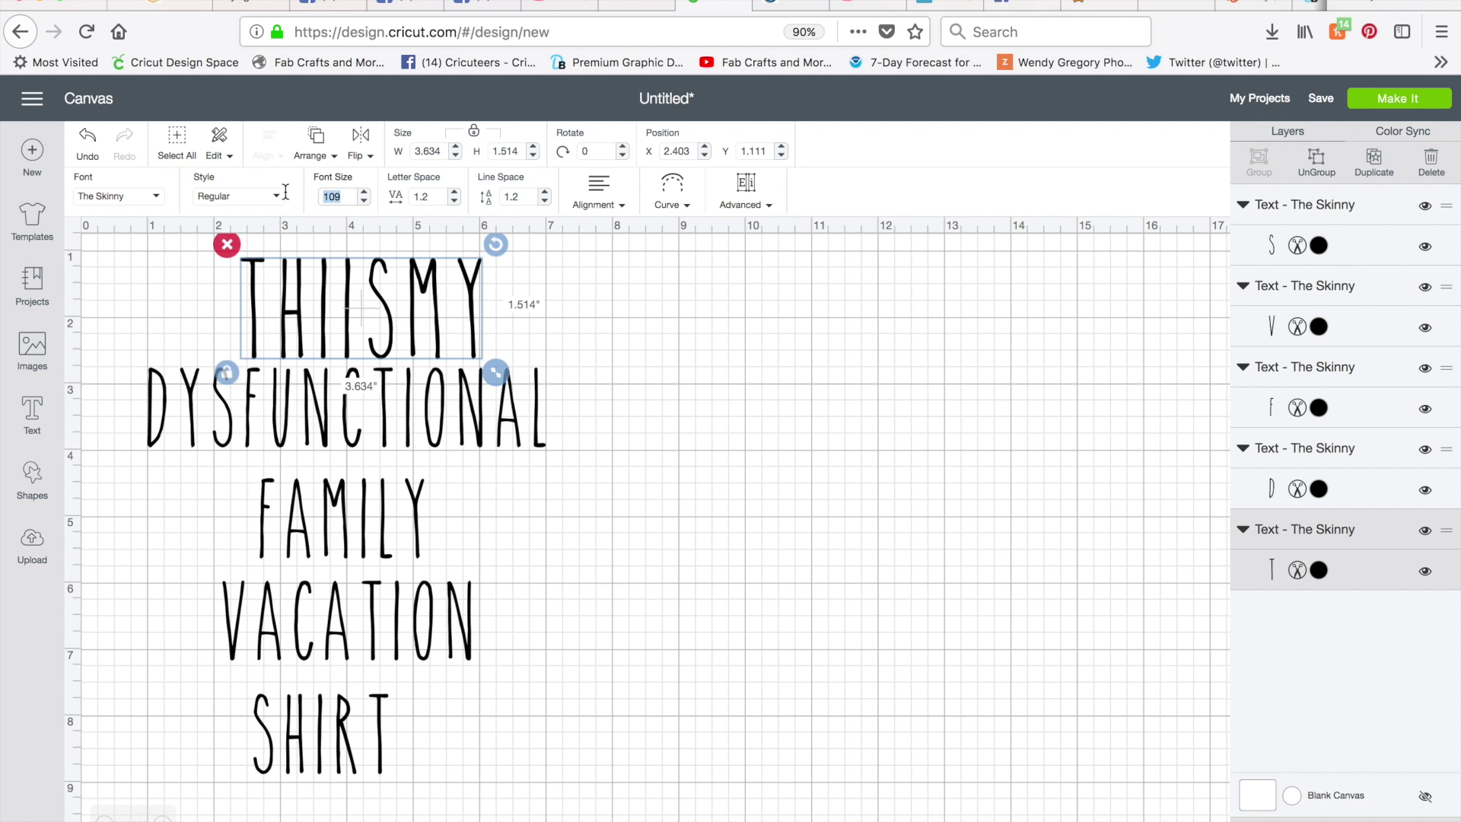
{"action": "type", "text": "86.4"}
{"action": "key", "text": "Return"}
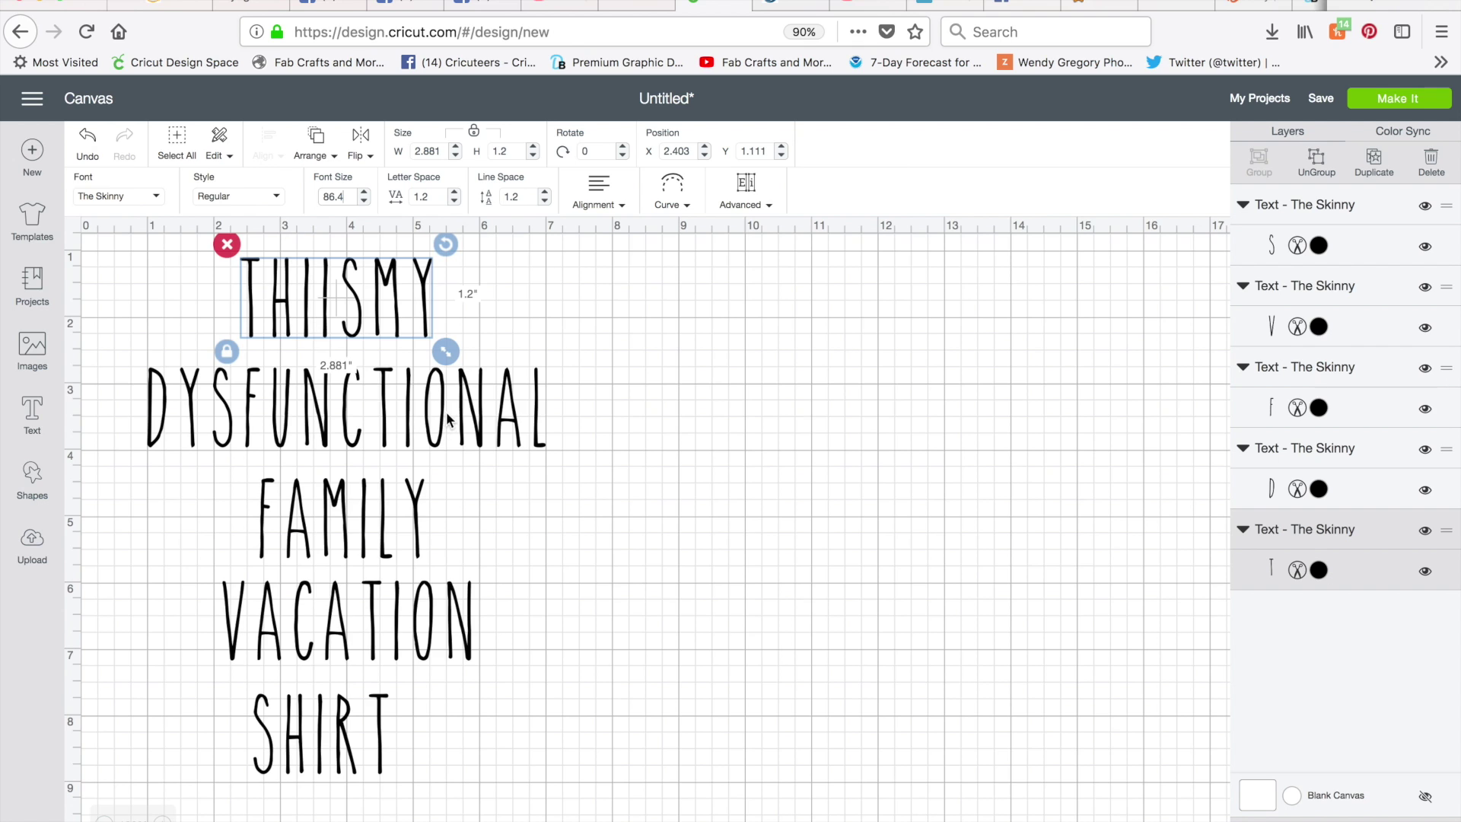
{"action": "left_click", "coordinate": [440, 652]}
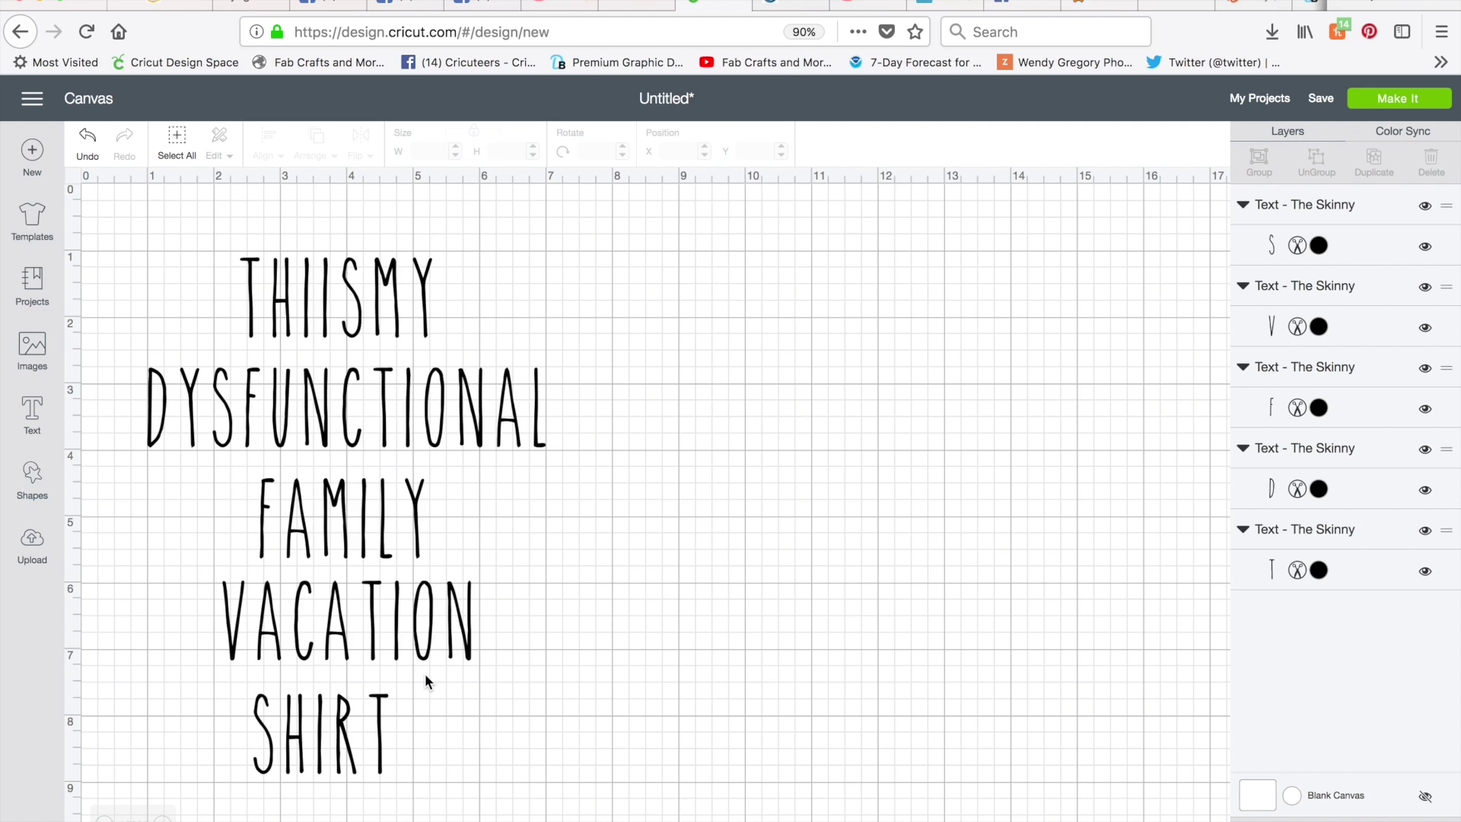
Step: Select all five lines and align them Center Horizontally, trying then undoing Distribute Vertically
{"action": "left_click", "coordinate": [117, 219]}
{"action": "left_click_drag", "start_coordinate": [117, 218], "coordinate": [599, 819]}
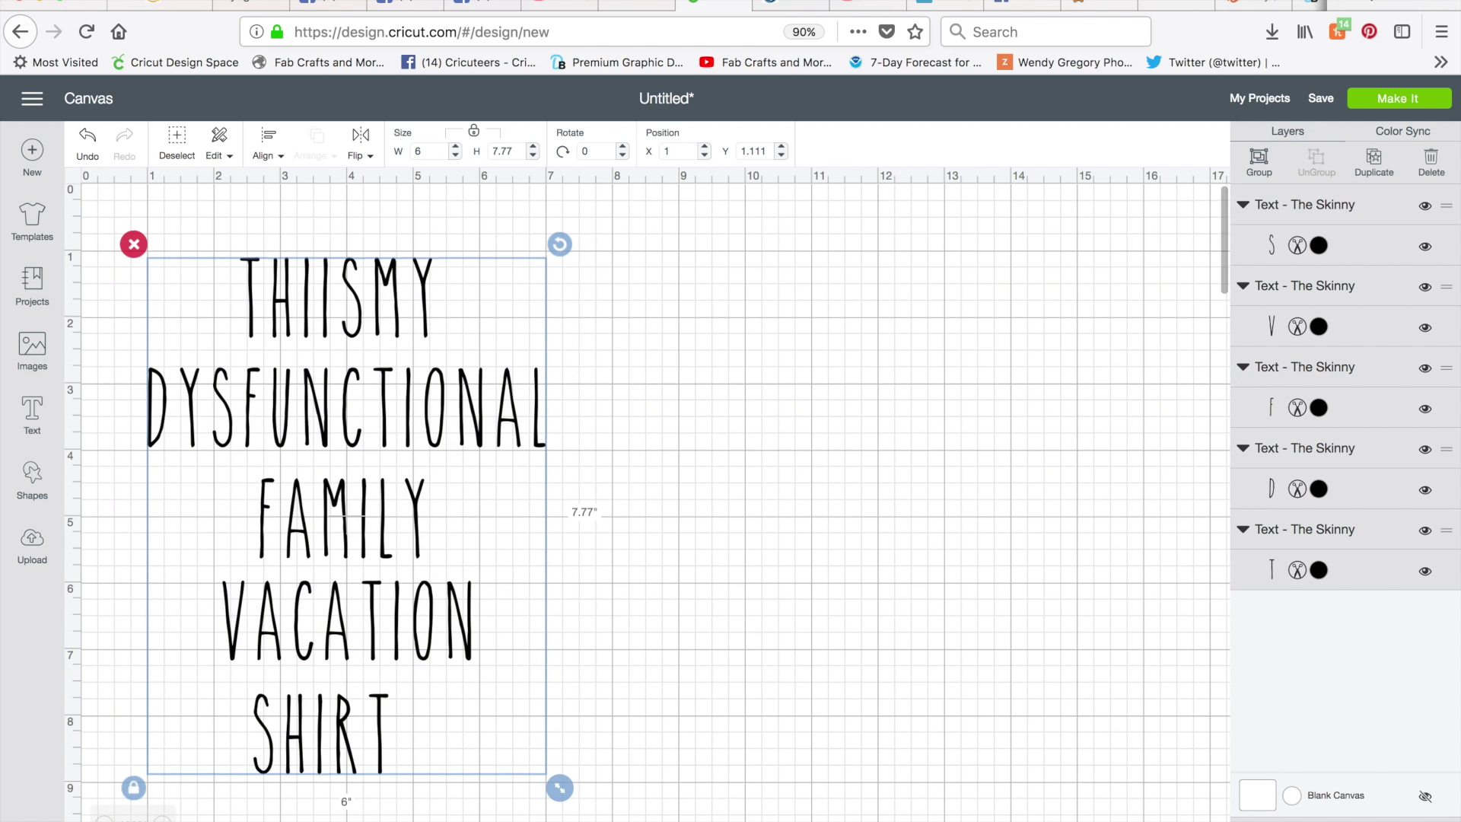
{"action": "left_click", "coordinate": [267, 148]}
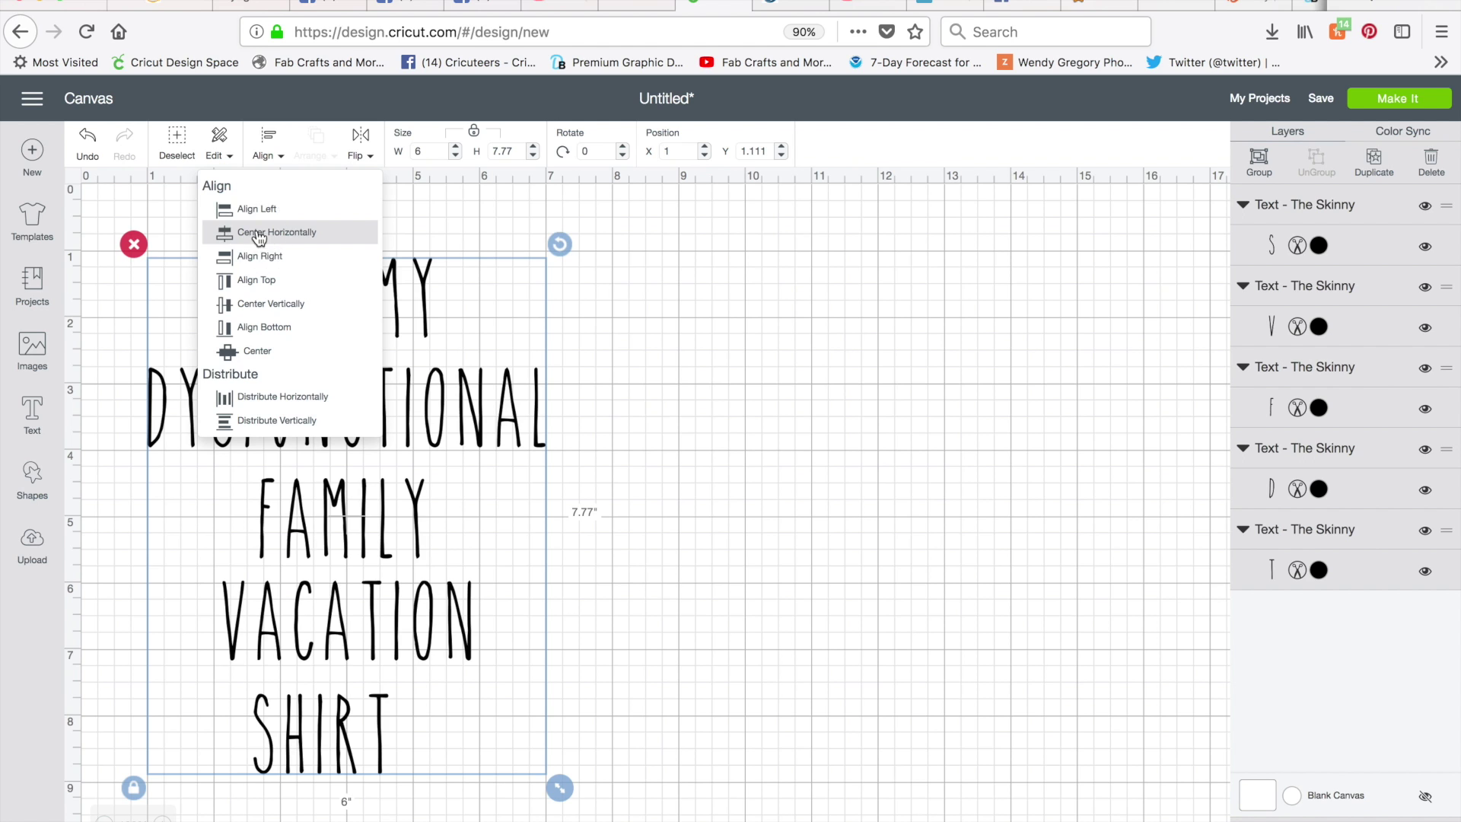
{"action": "left_click", "coordinate": [257, 232]}
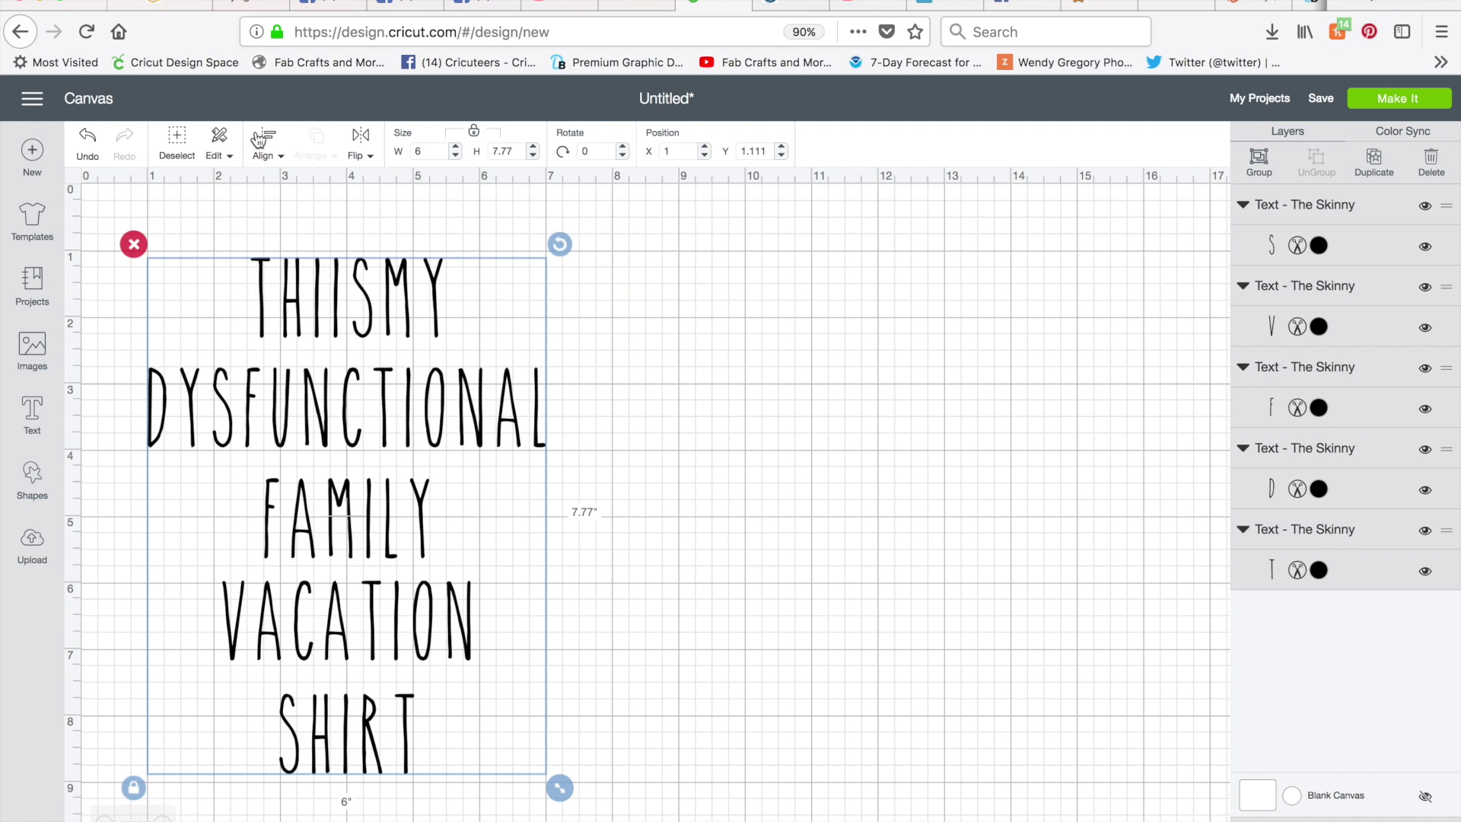
{"action": "left_click", "coordinate": [268, 137]}
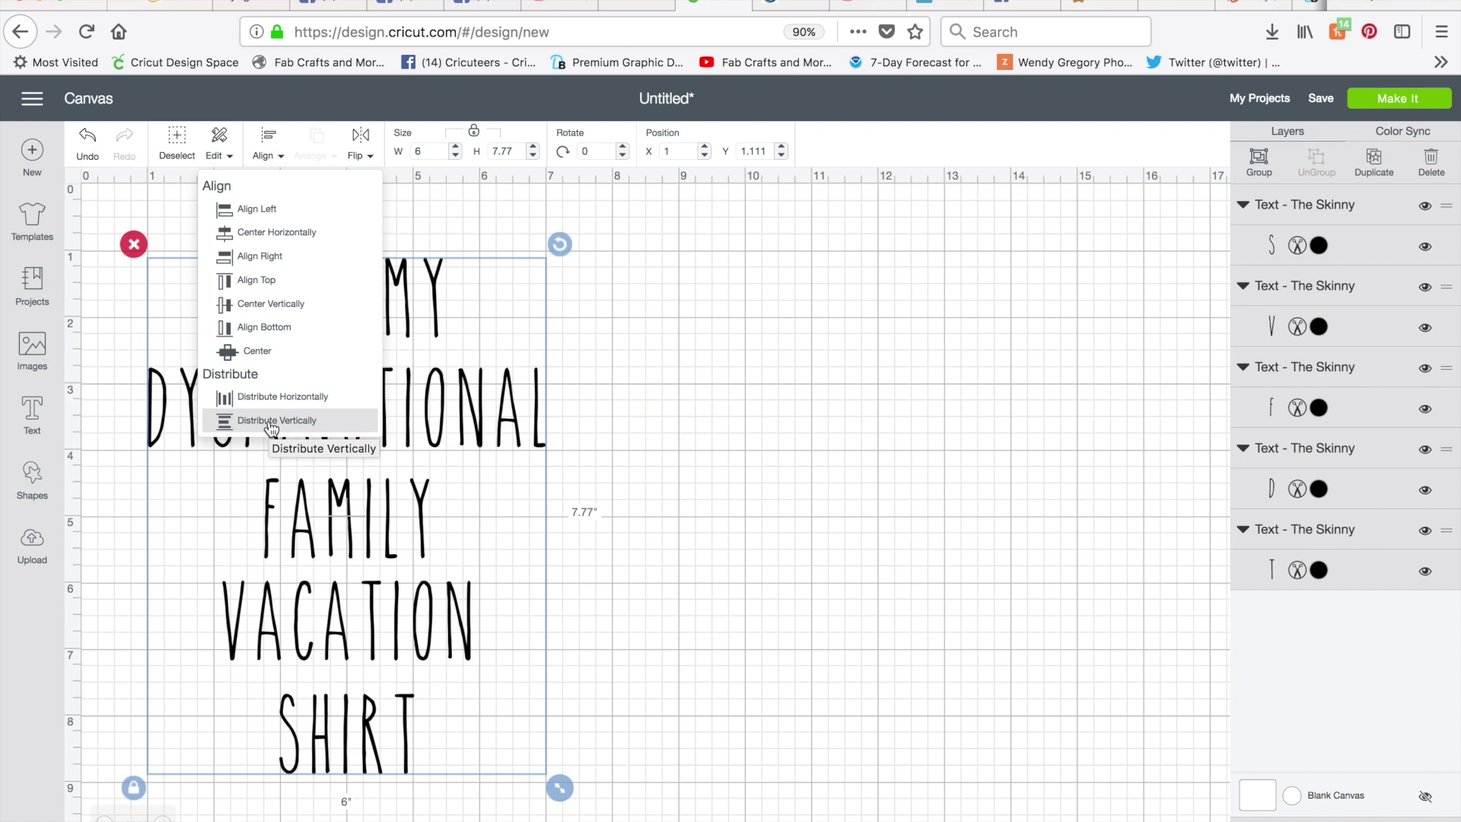
{"action": "left_click", "coordinate": [272, 423]}
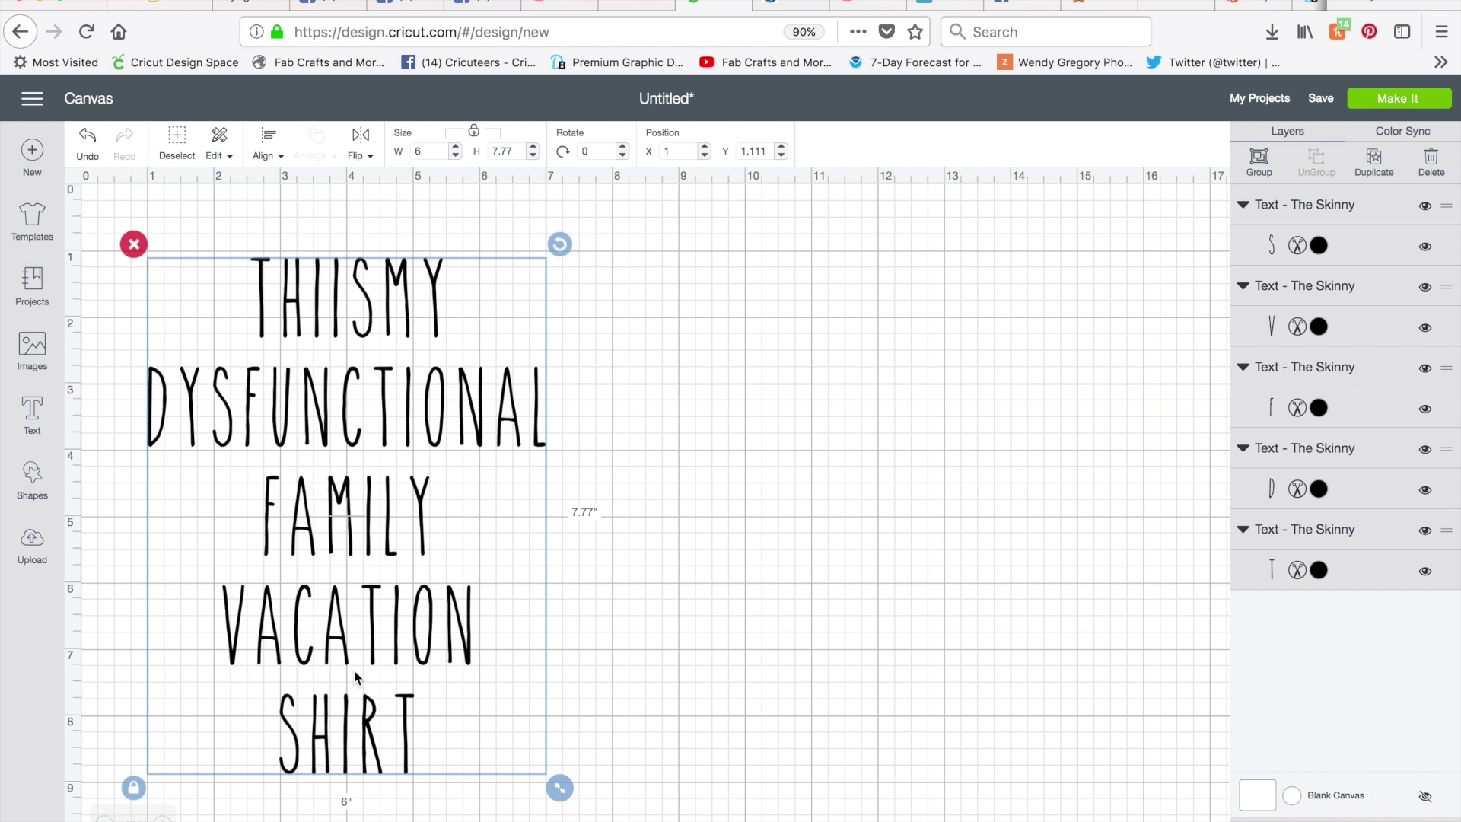
{"action": "left_click", "coordinate": [354, 813]}
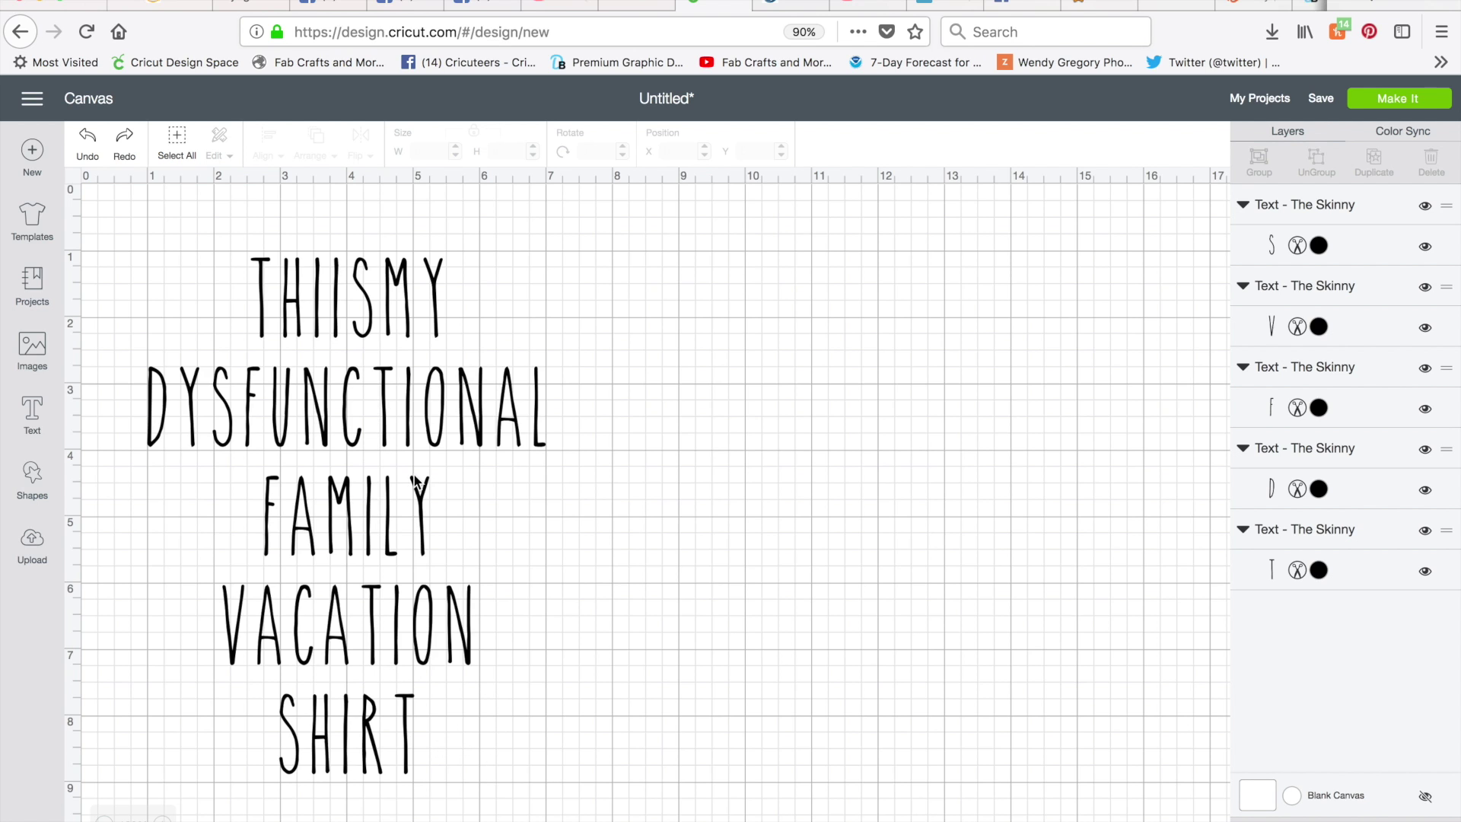
Step: Insert the missing 'S' so the top line reads 'THIS IS MY'
{"action": "double_click", "coordinate": [339, 303]}
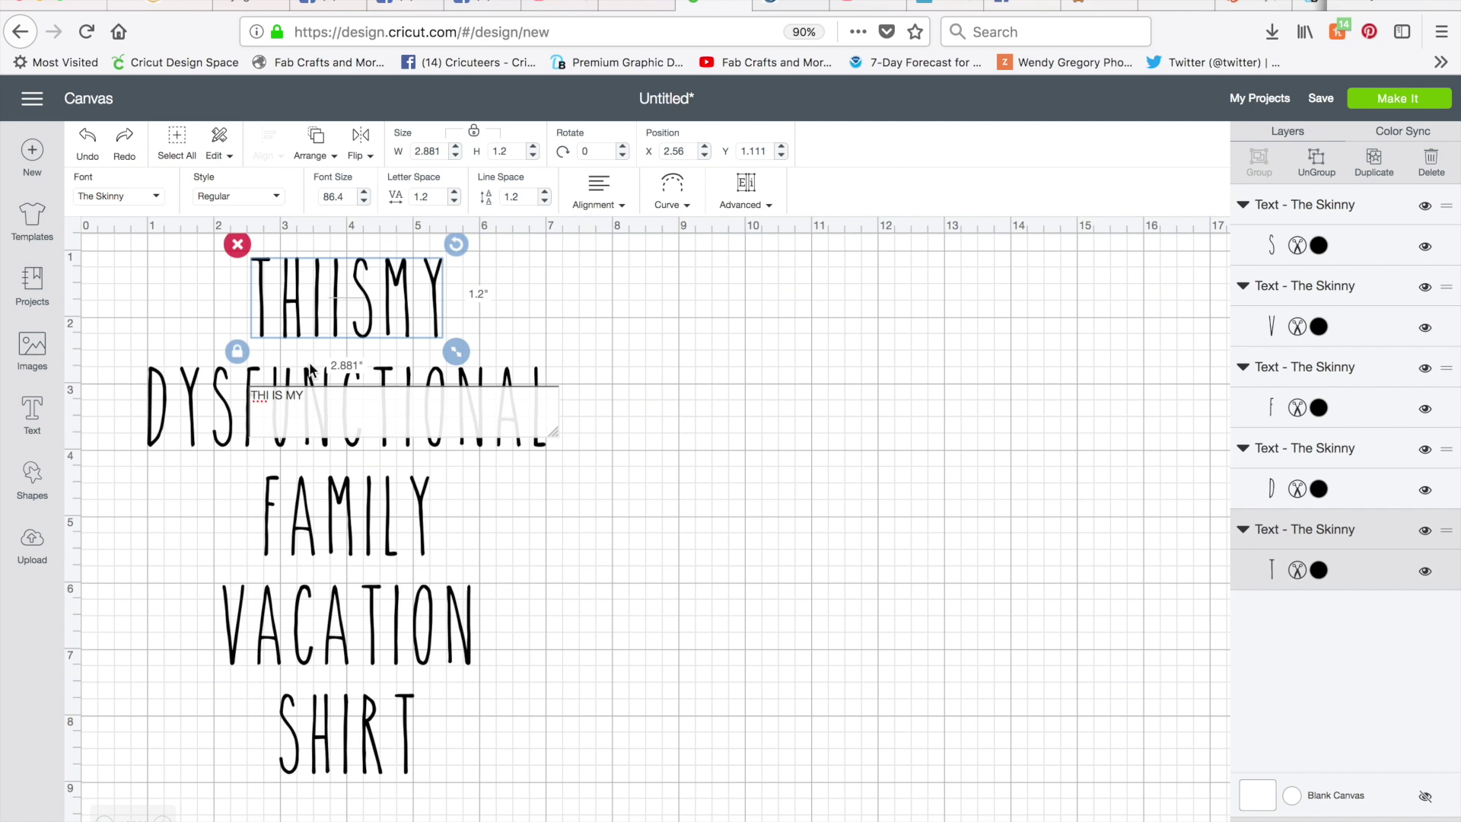
{"action": "left_click", "coordinate": [270, 397]}
{"action": "type", "text": "s"}
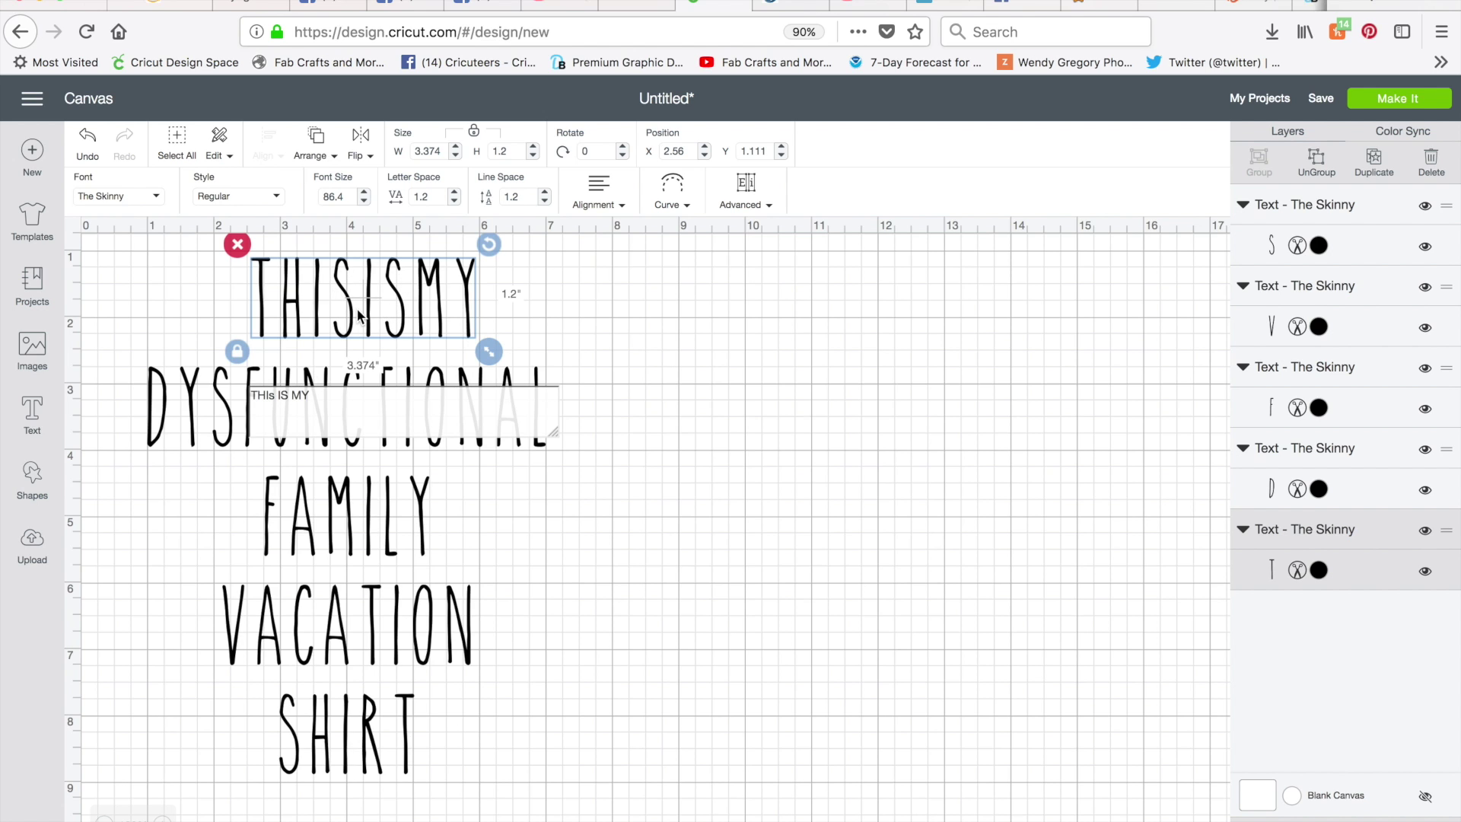
{"action": "left_click", "coordinate": [681, 185]}
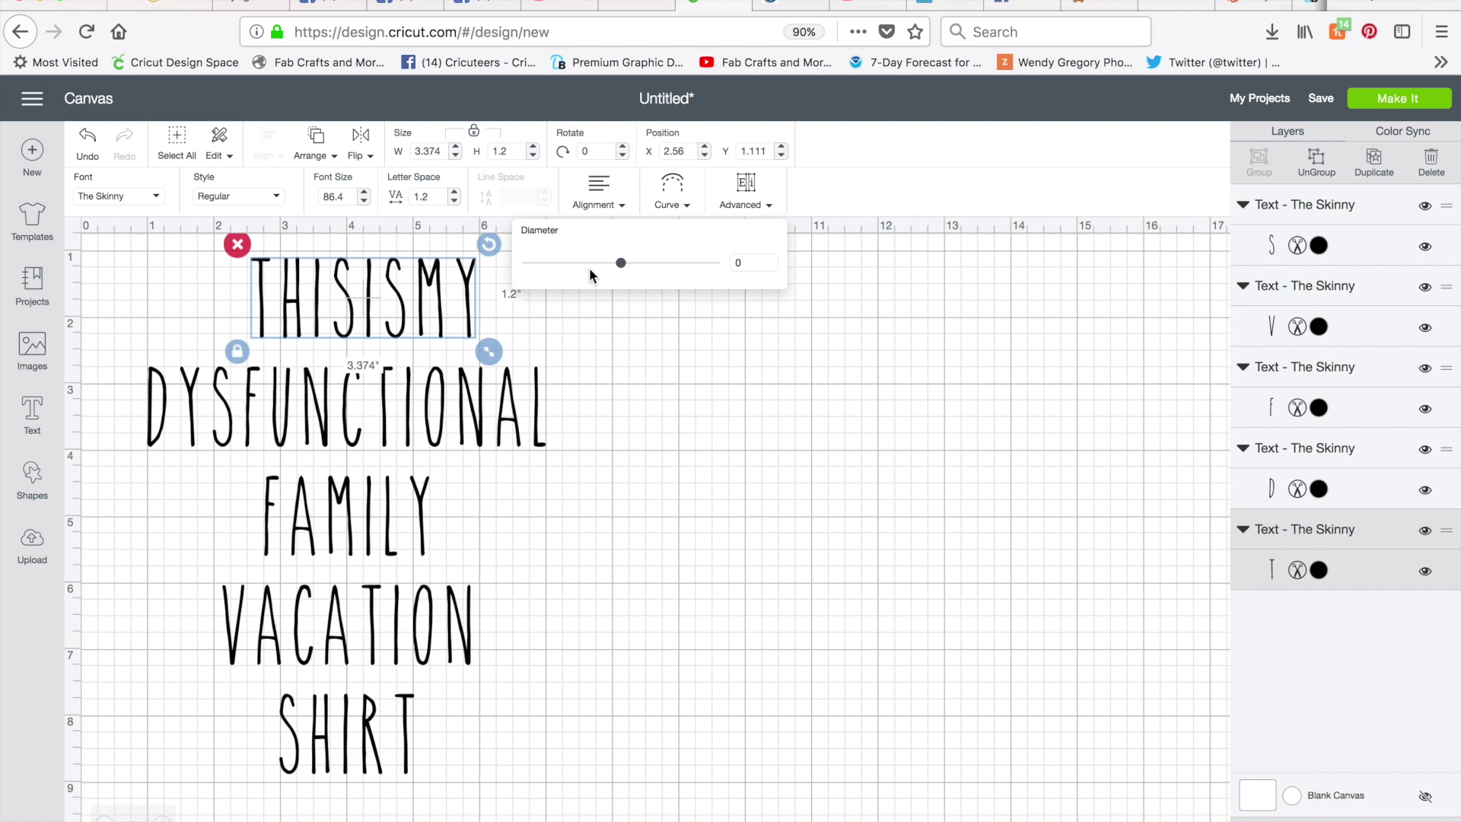
Step: Curve 'THIS IS MY' to about 3.9 diameter and nudge the four lower lines down beneath it
{"action": "left_click_drag", "start_coordinate": [620, 269], "coordinate": [689, 274]}
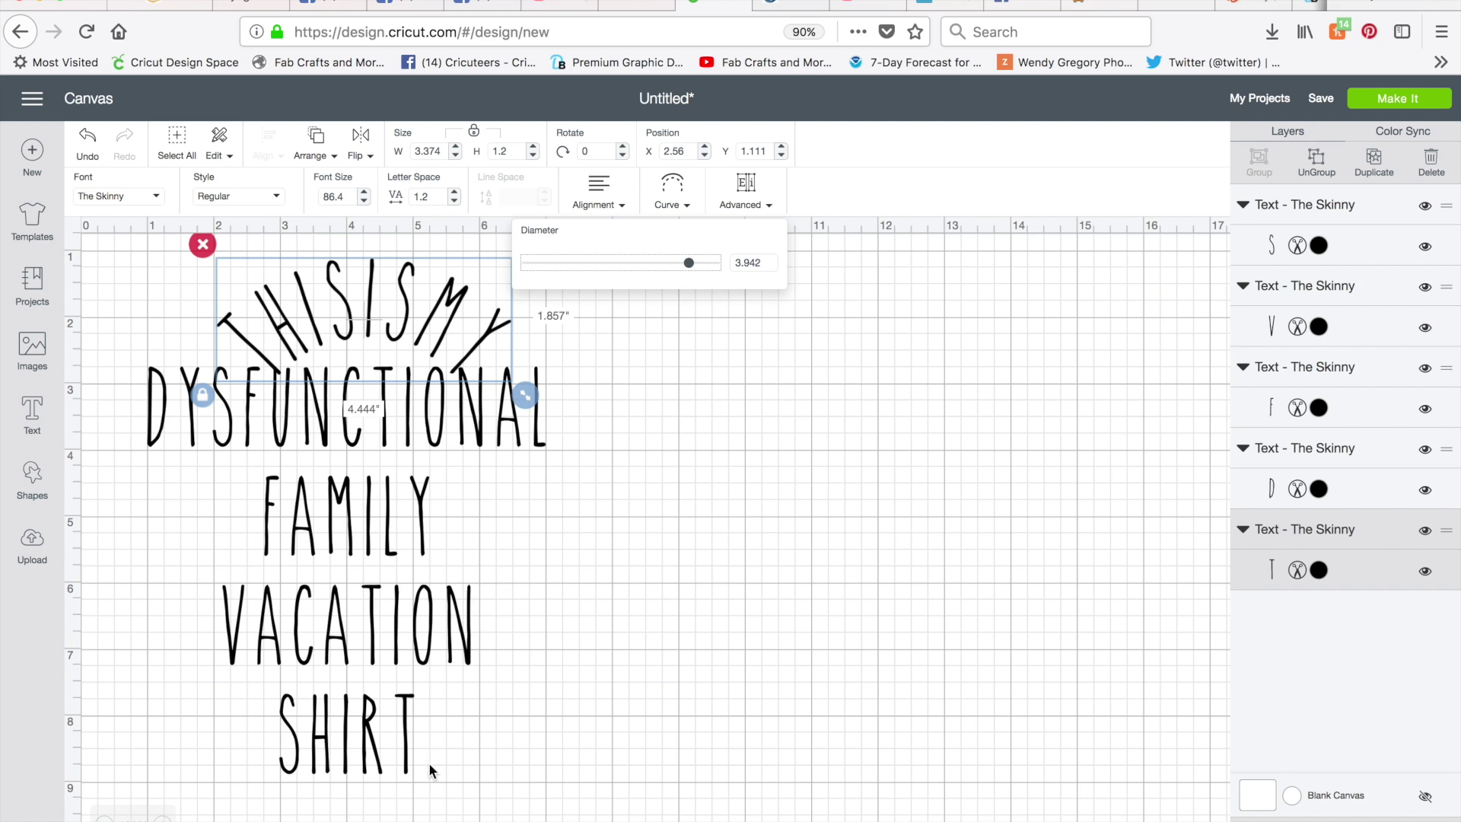
{"action": "left_click", "coordinate": [475, 753]}
{"action": "left_click_drag", "start_coordinate": [491, 732], "coordinate": [132, 364]}
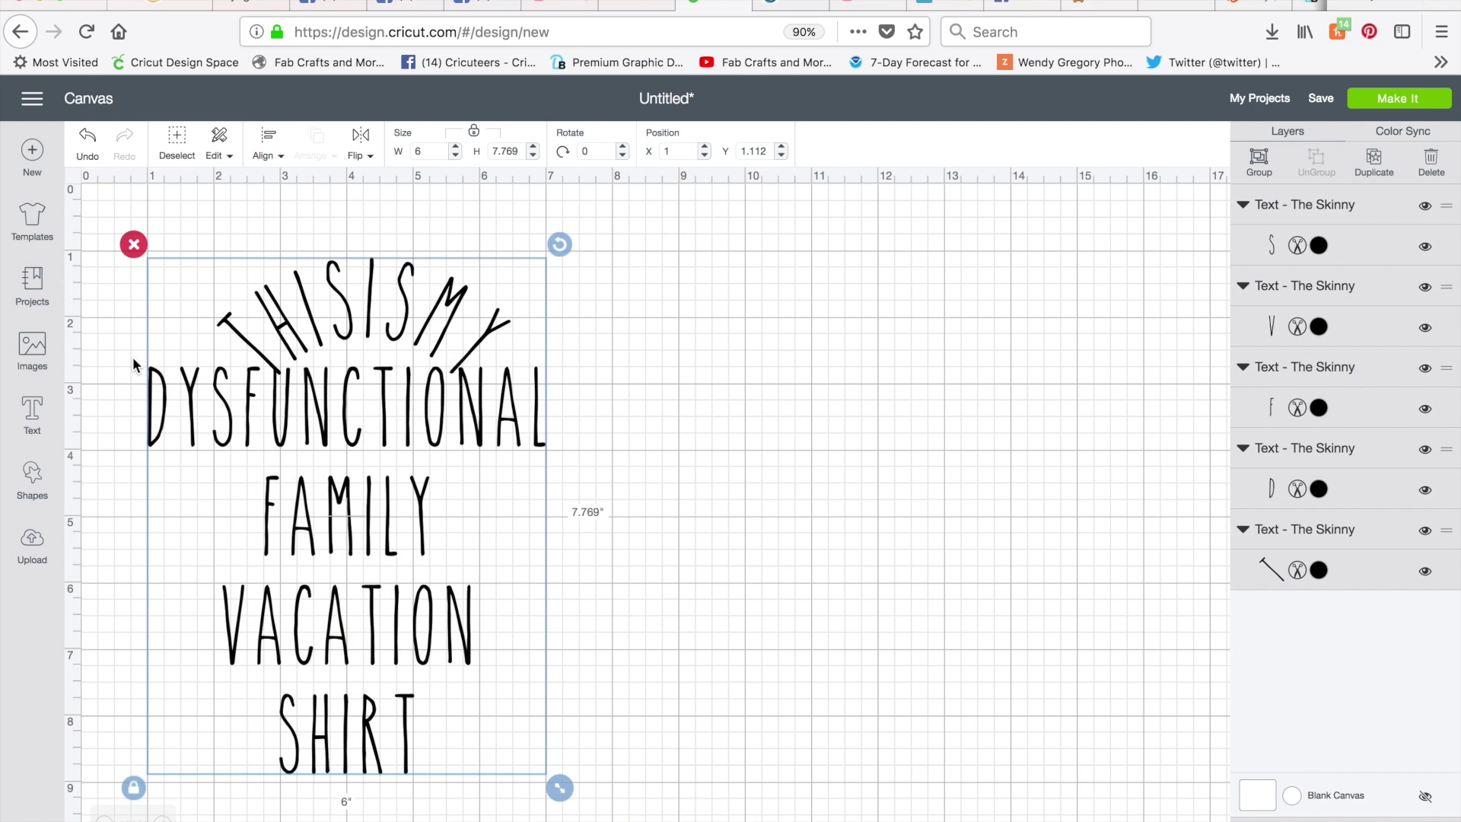
{"action": "left_click", "coordinate": [645, 563]}
{"action": "left_click_drag", "start_coordinate": [493, 688], "coordinate": [262, 379]}
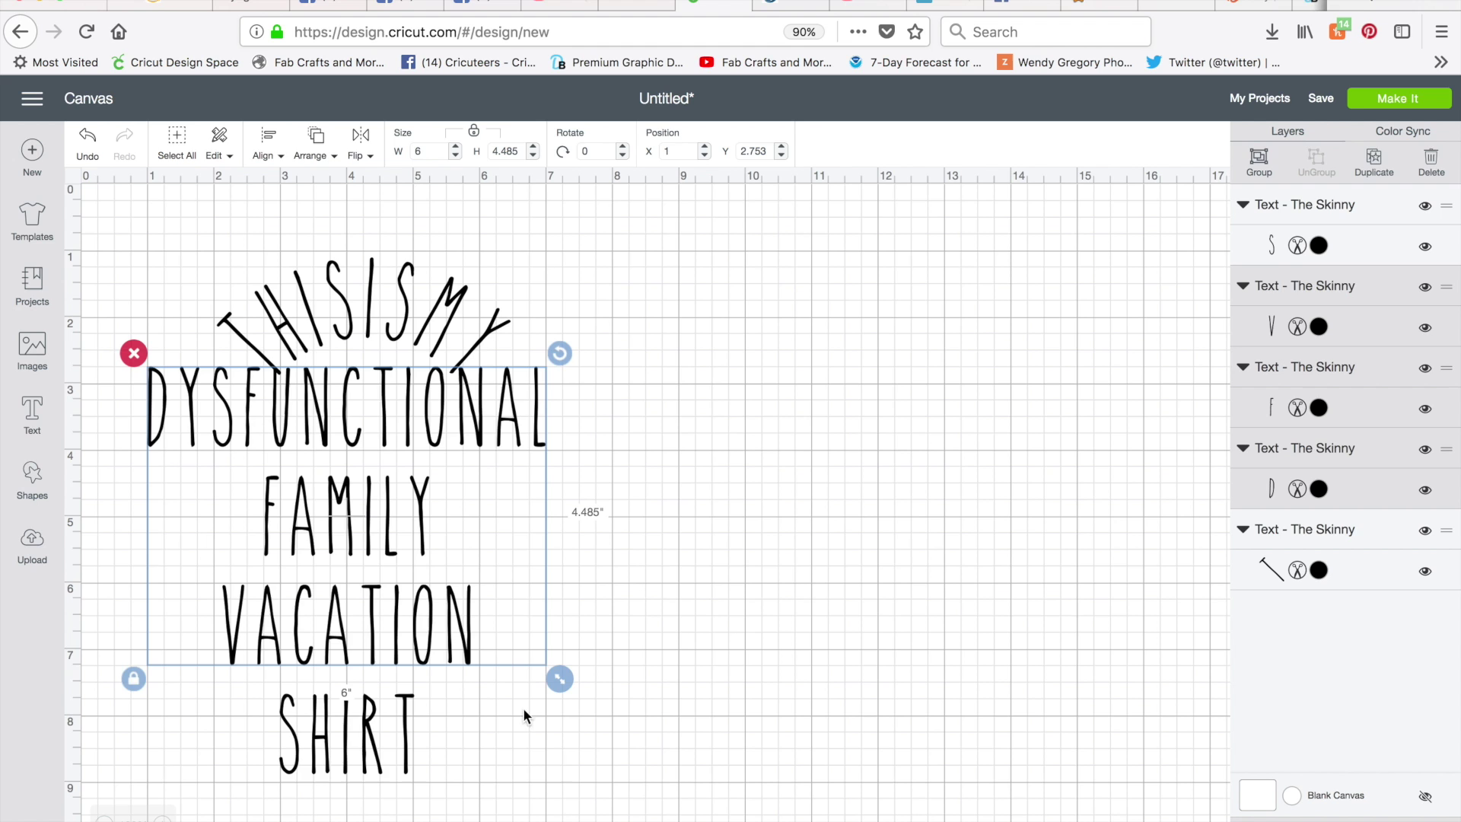
{"action": "left_click_drag", "start_coordinate": [402, 814], "coordinate": [322, 397]}
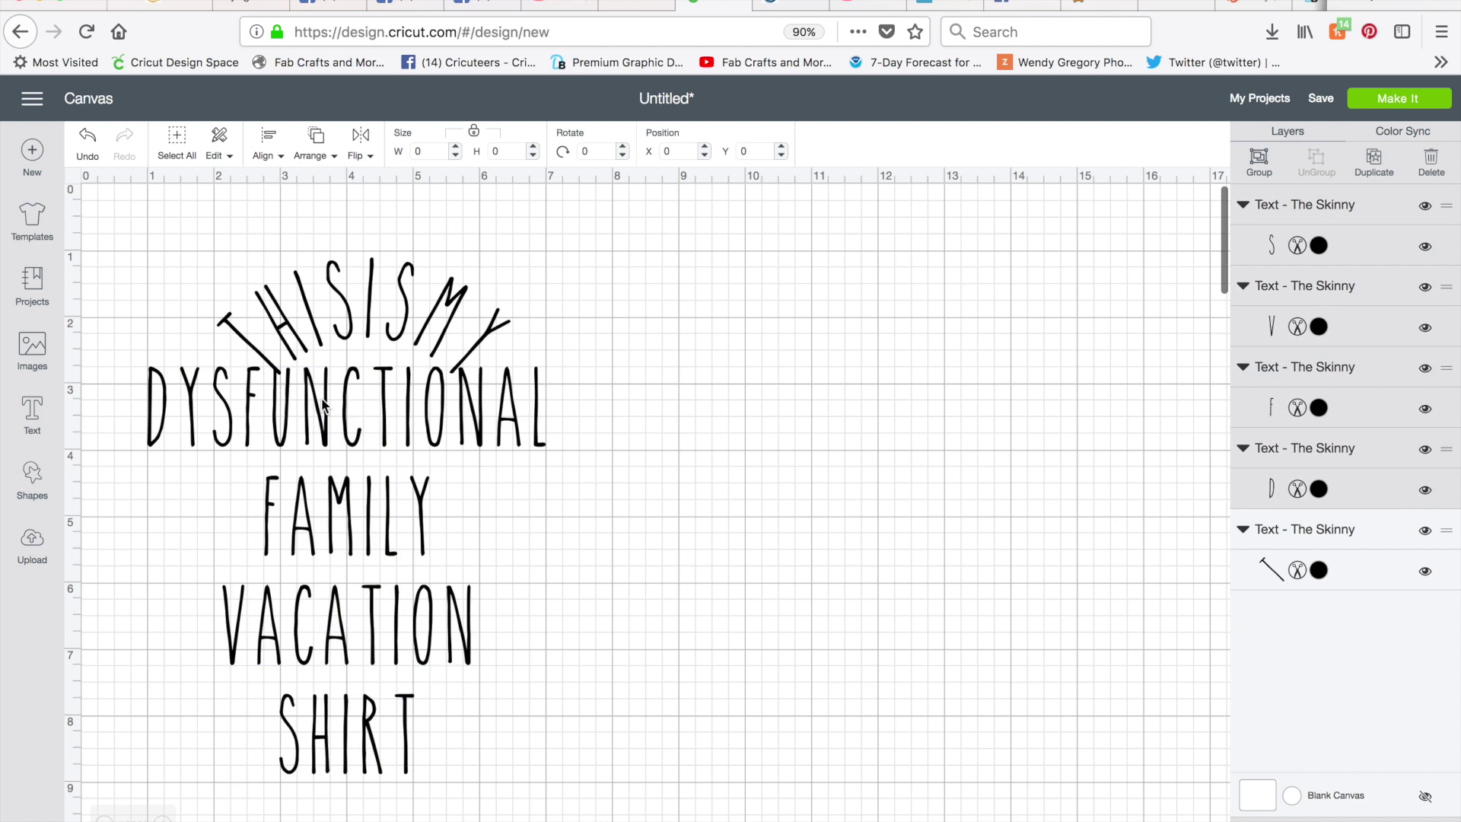
{"action": "key", "text": "Down"}
{"action": "key", "text": "Down"}
{"action": "key", "text": "Down"}
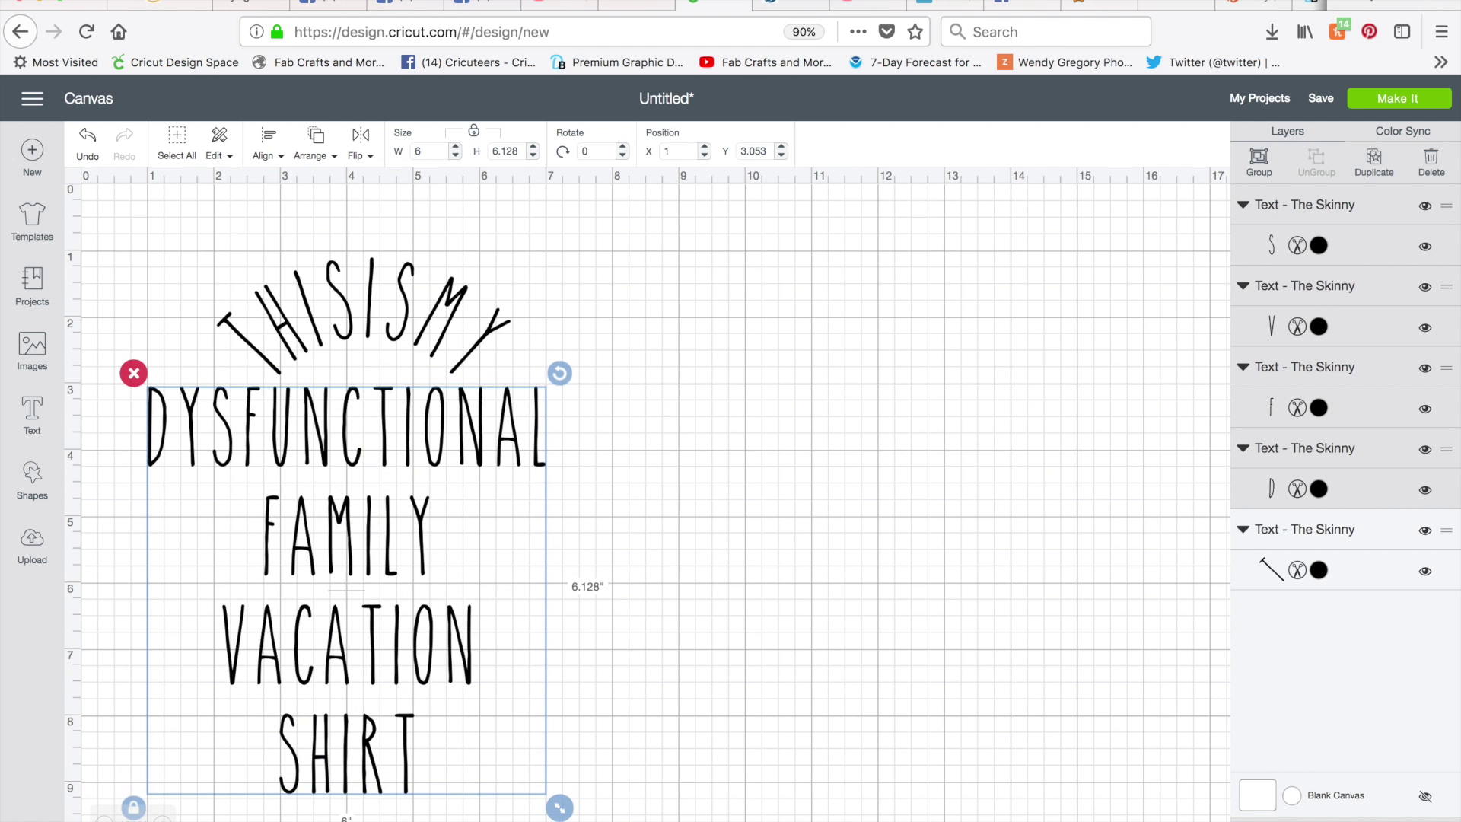
{"action": "key", "text": "Down"}
{"action": "key", "text": "Down"}
{"action": "key", "text": "Down"}
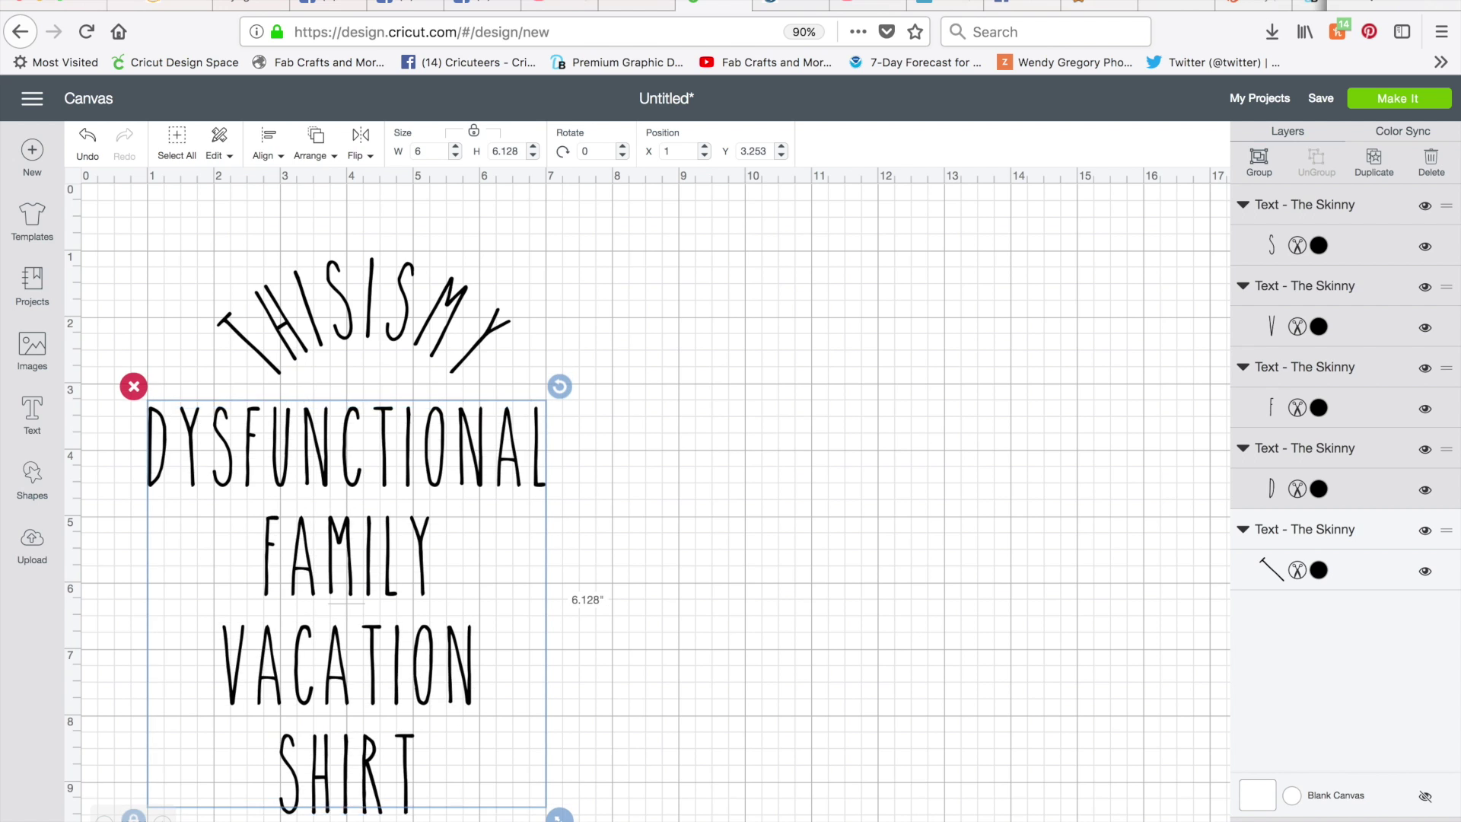
{"action": "left_click", "coordinate": [405, 324]}
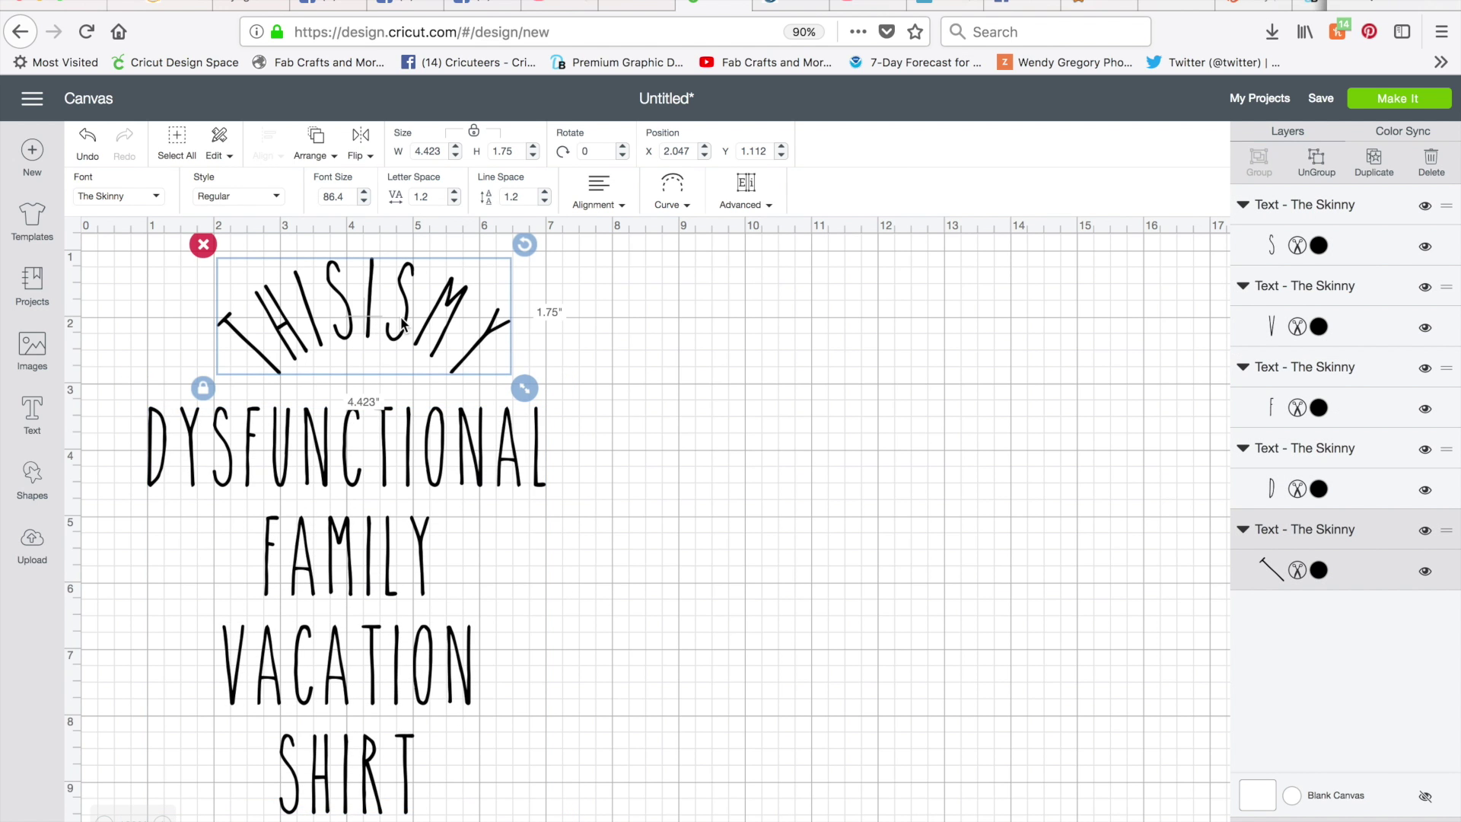
Step: Increase the THIS IS MY curve diameter to about 4.9 for a gentler arch
{"action": "left_click", "coordinate": [673, 191]}
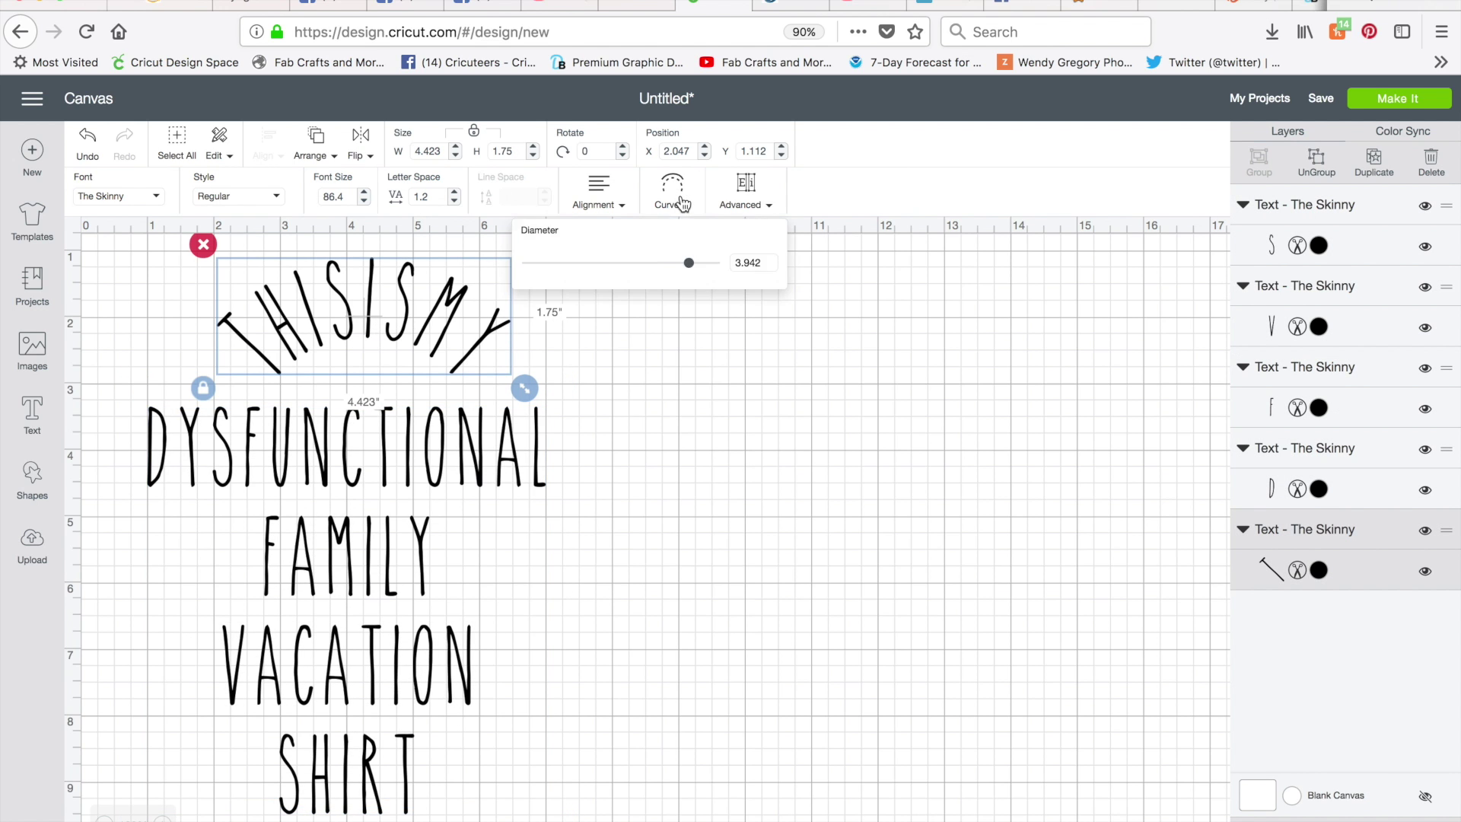
{"action": "left_click_drag", "start_coordinate": [691, 261], "coordinate": [683, 263]}
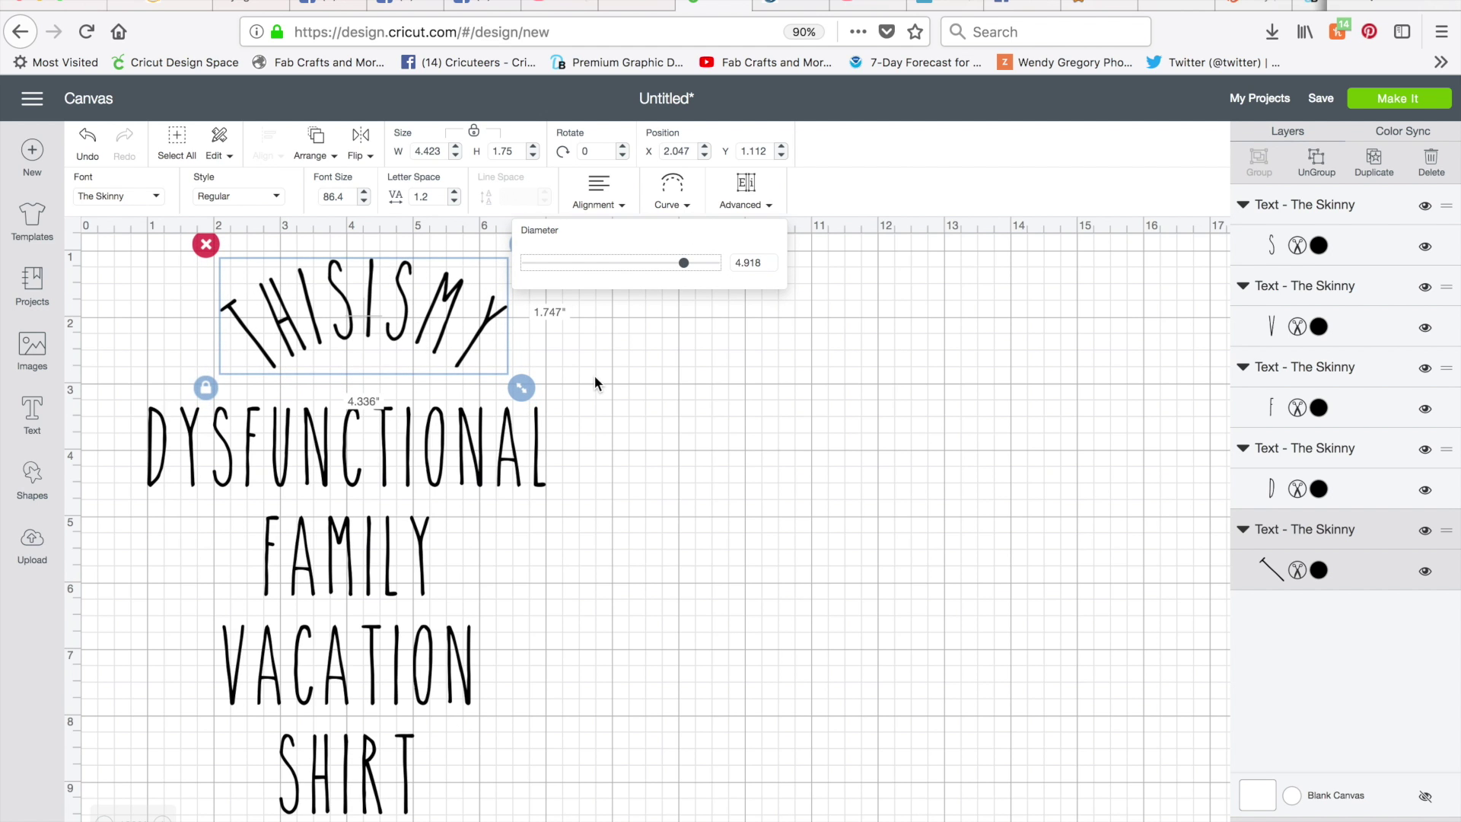
{"action": "left_click", "coordinate": [595, 381]}
{"action": "left_click", "coordinate": [504, 312]}
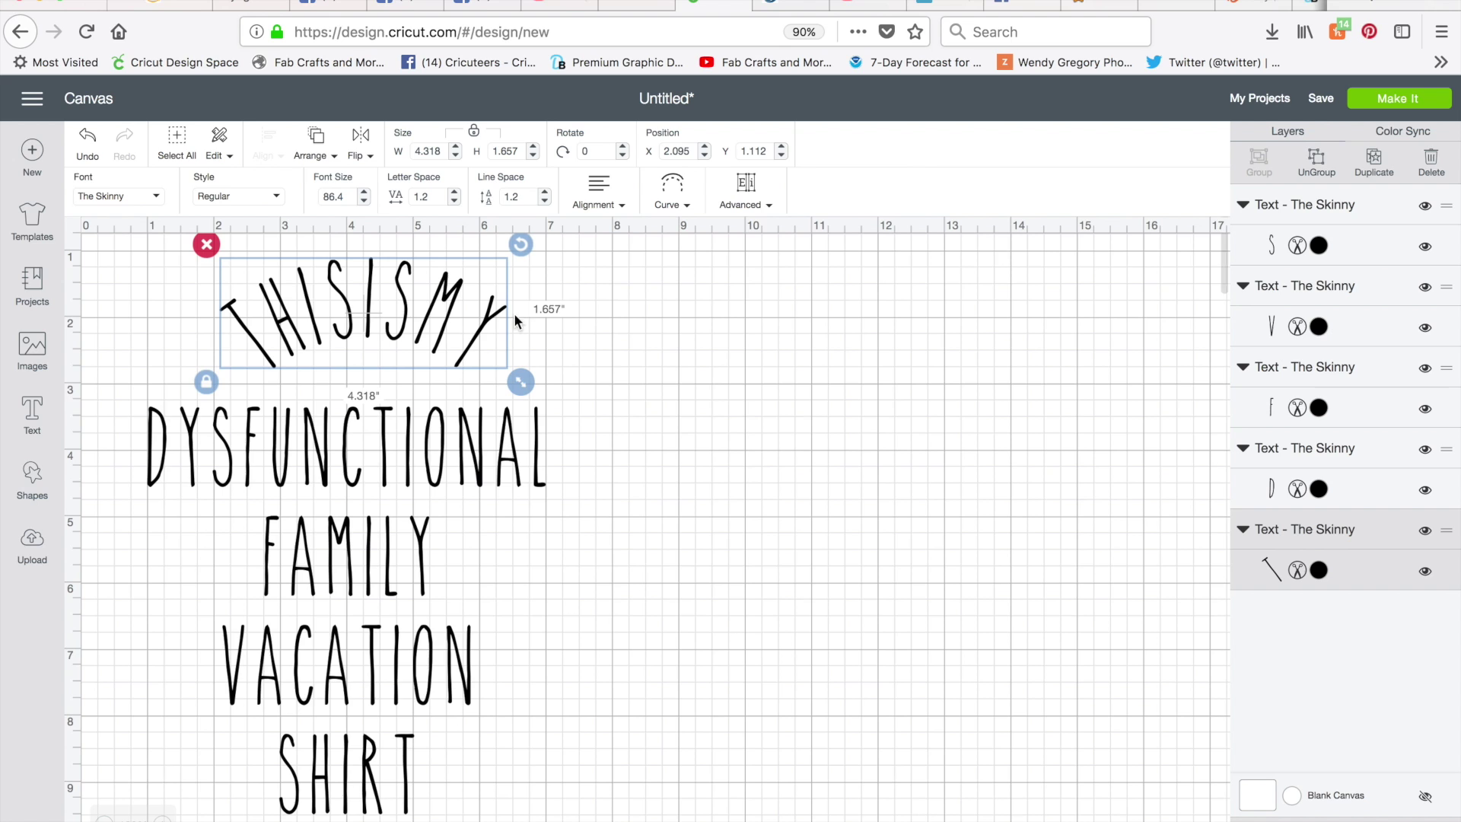
Step: Ungroup the curved top line and shift the letters M and Y right to open a gap
{"action": "left_click", "coordinate": [1324, 172]}
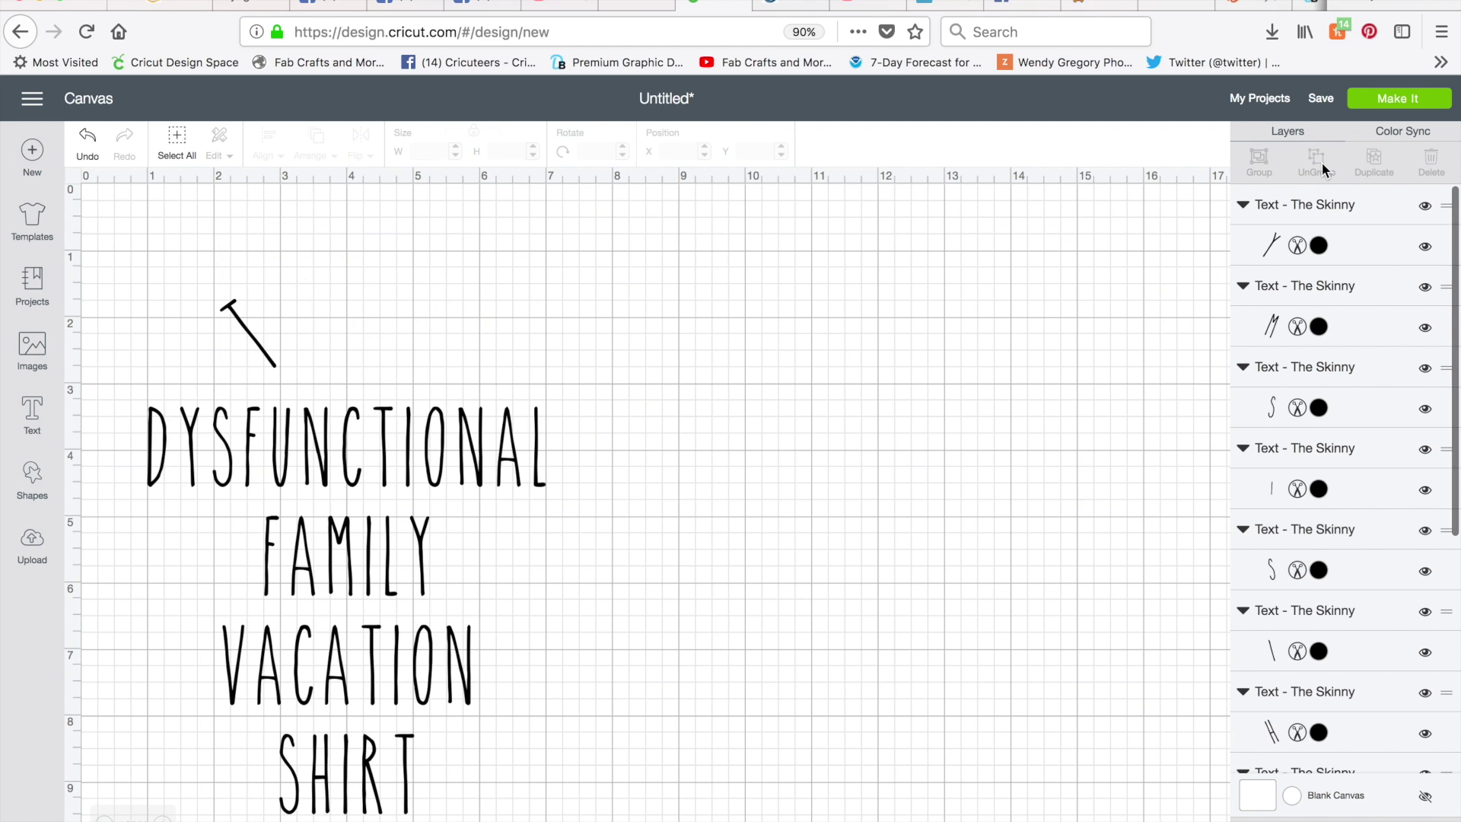
{"action": "left_click", "coordinate": [510, 362]}
{"action": "left_click_drag", "start_coordinate": [510, 362], "coordinate": [430, 308]}
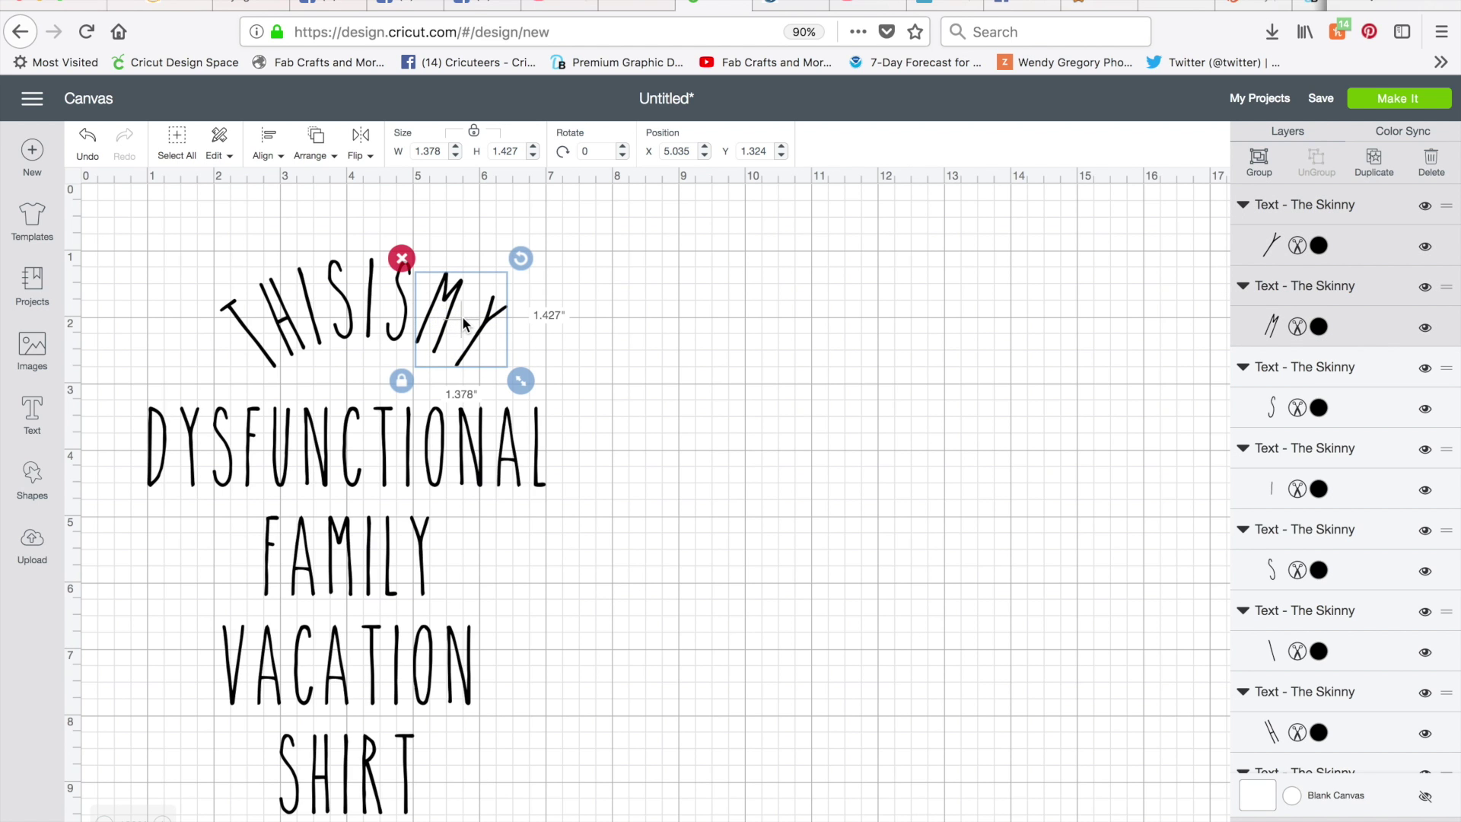
{"action": "left_click_drag", "start_coordinate": [462, 317], "coordinate": [481, 327]}
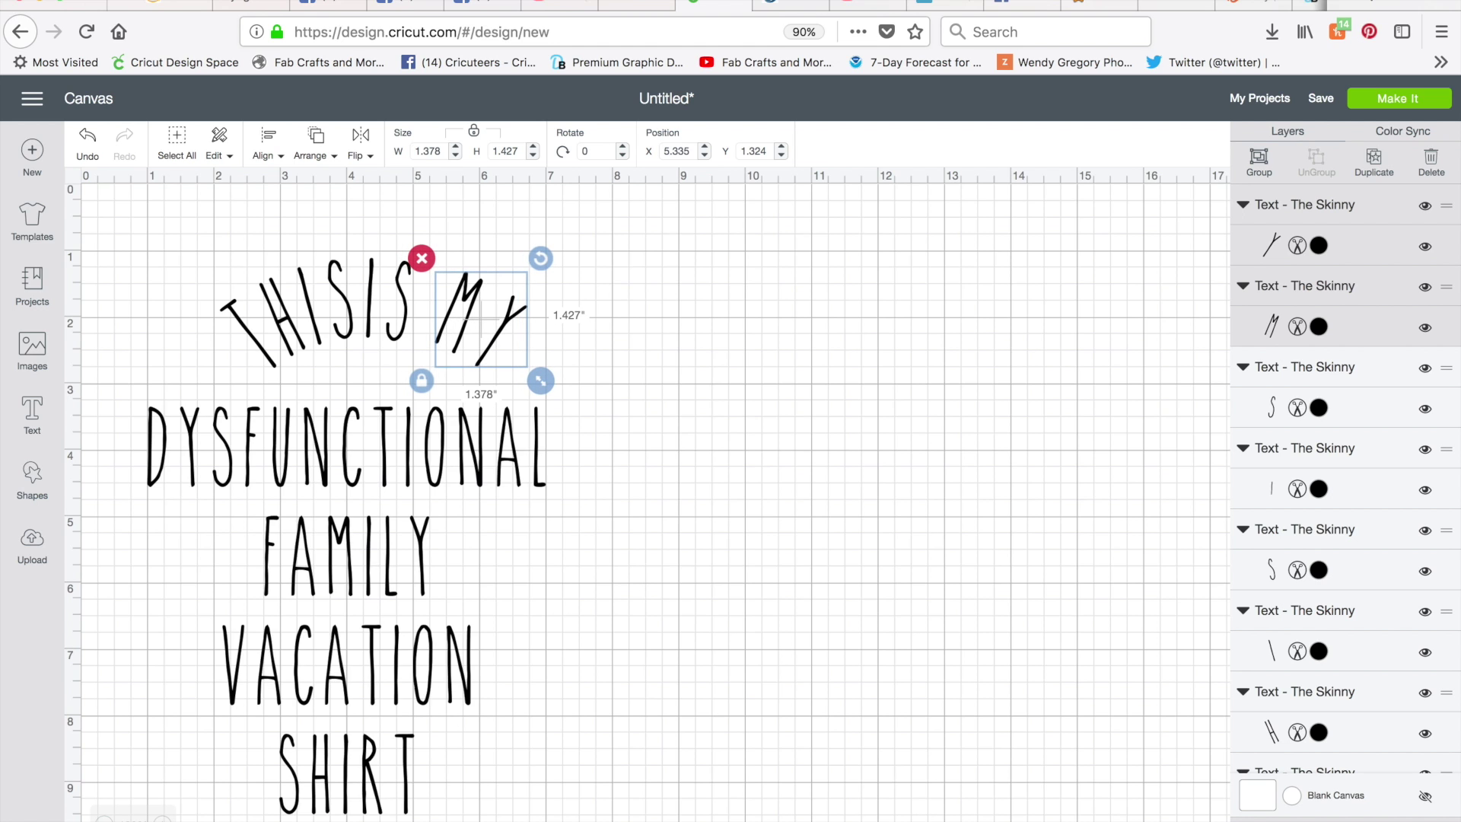
Step: Group THIS, nudge it two steps left from IS, then group all of THIS IS MY
{"action": "left_click", "coordinate": [687, 362]}
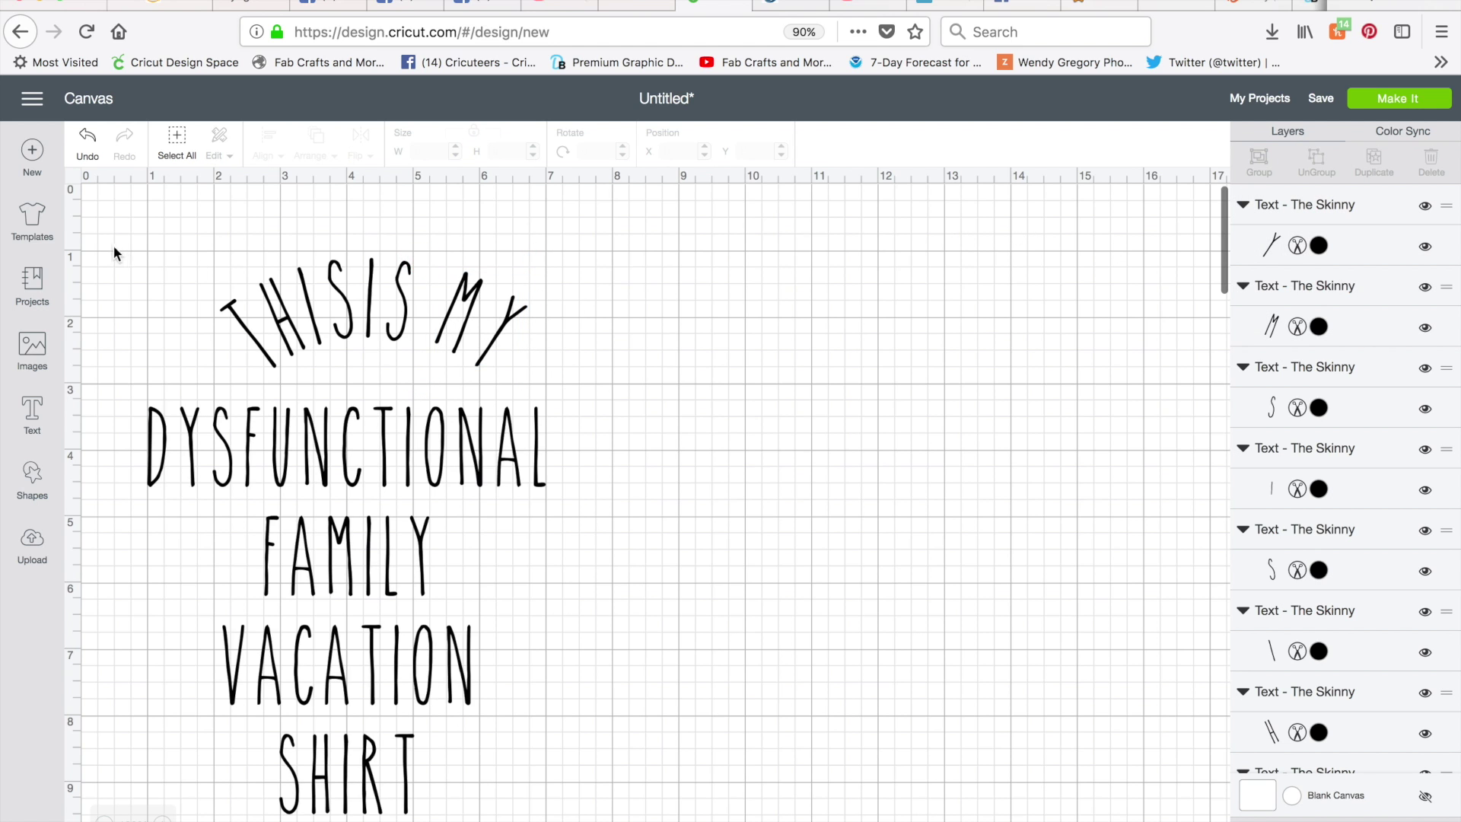
{"action": "left_click_drag", "start_coordinate": [173, 341], "coordinate": [332, 275]}
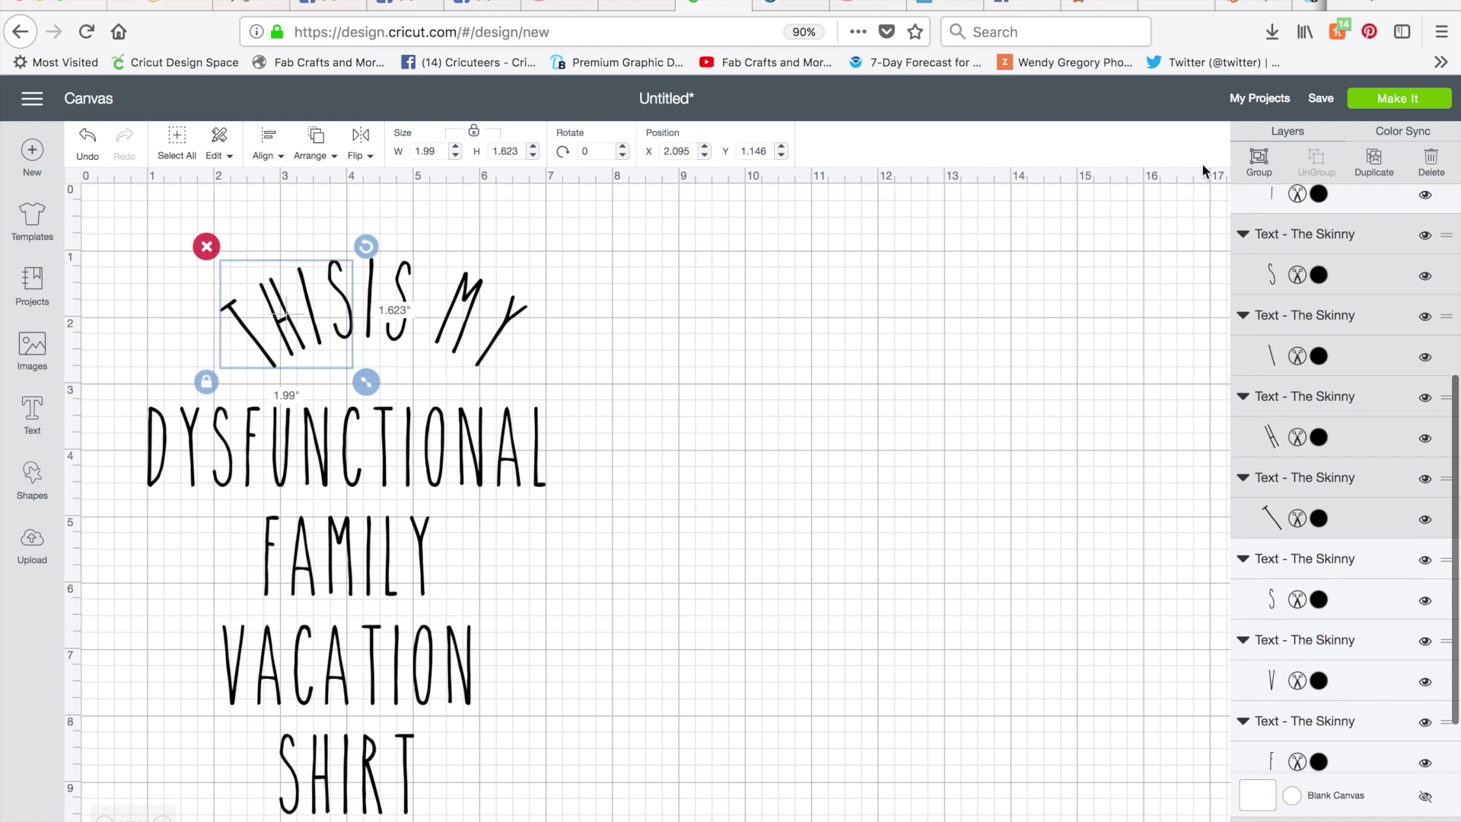
{"action": "left_click", "coordinate": [1250, 163]}
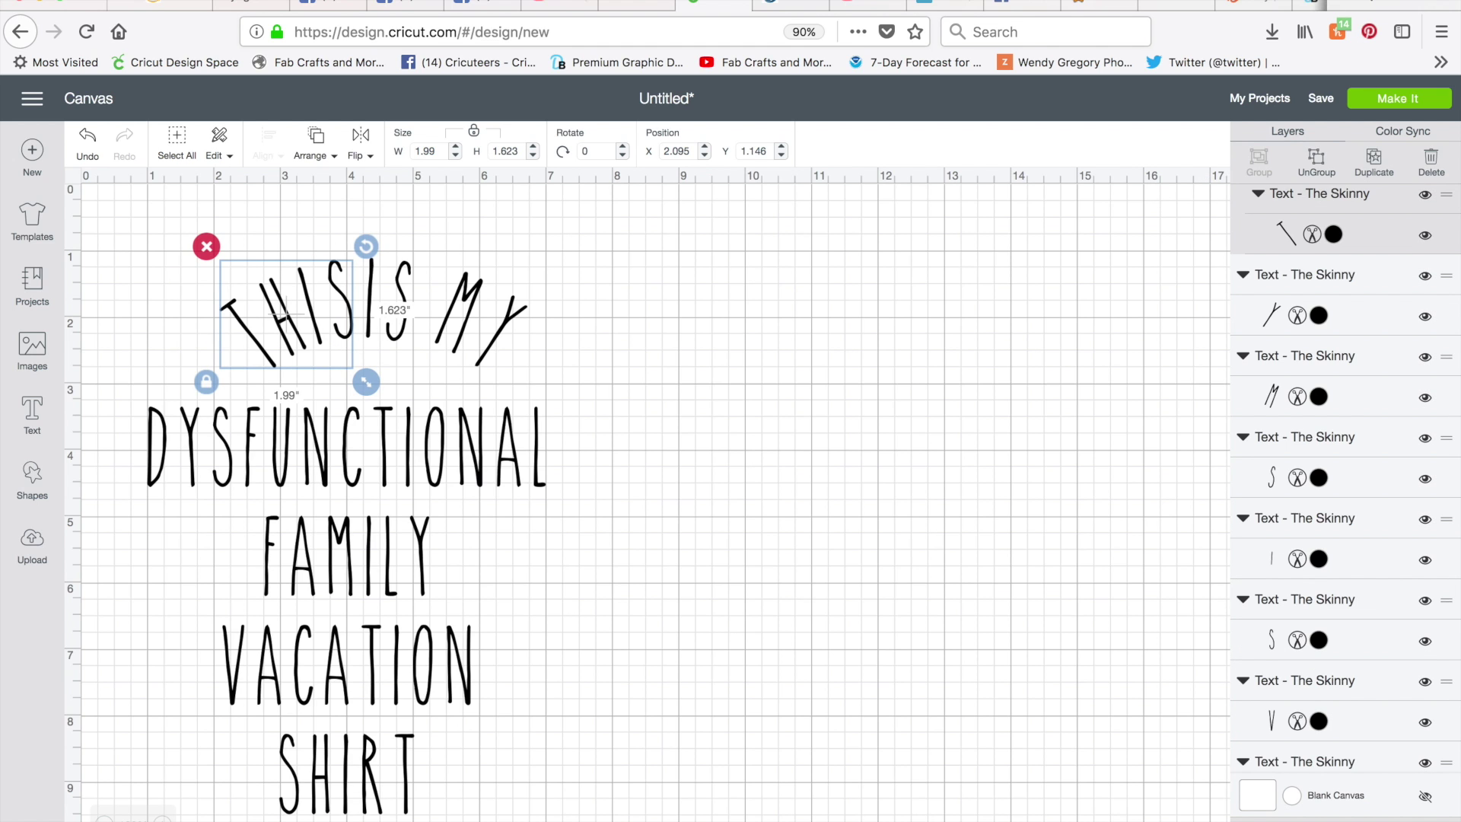
{"action": "key", "text": "Left"}
{"action": "key", "text": "Left"}
{"action": "key", "text": "Left"}
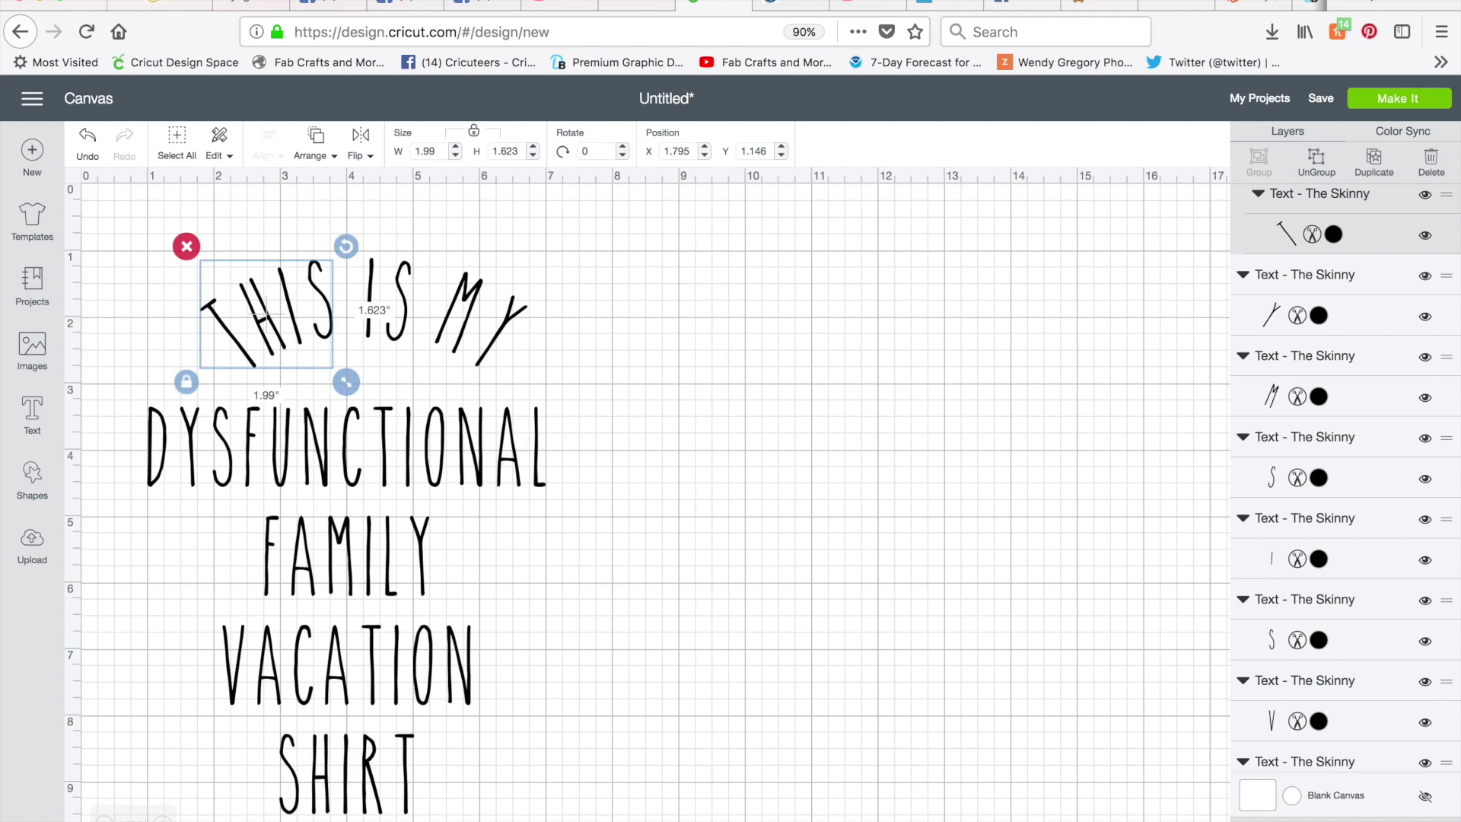
{"action": "key", "text": "Left"}
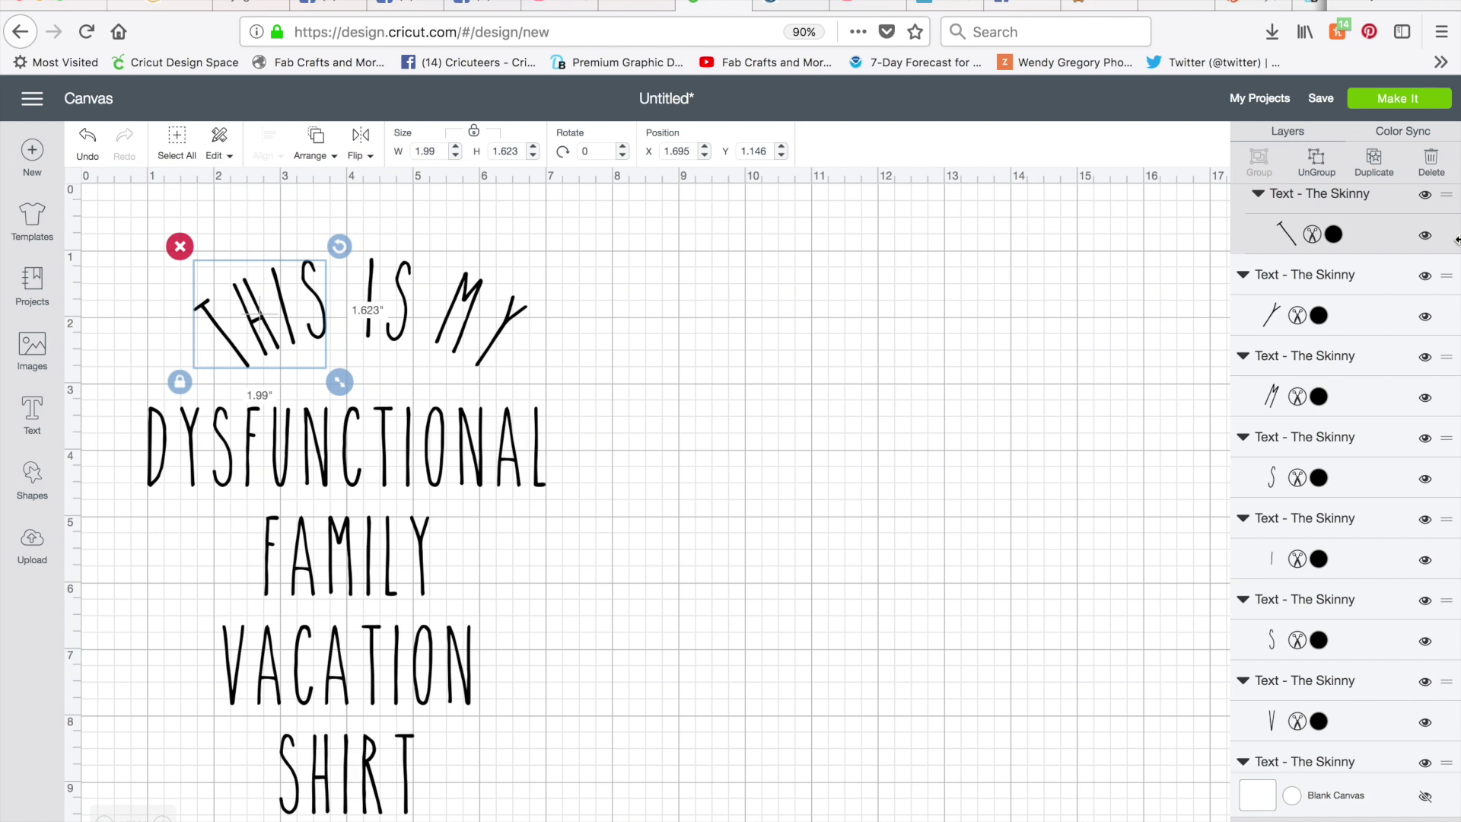
{"action": "left_click_drag", "start_coordinate": [569, 327], "coordinate": [202, 250]}
{"action": "left_click", "coordinate": [1257, 161]}
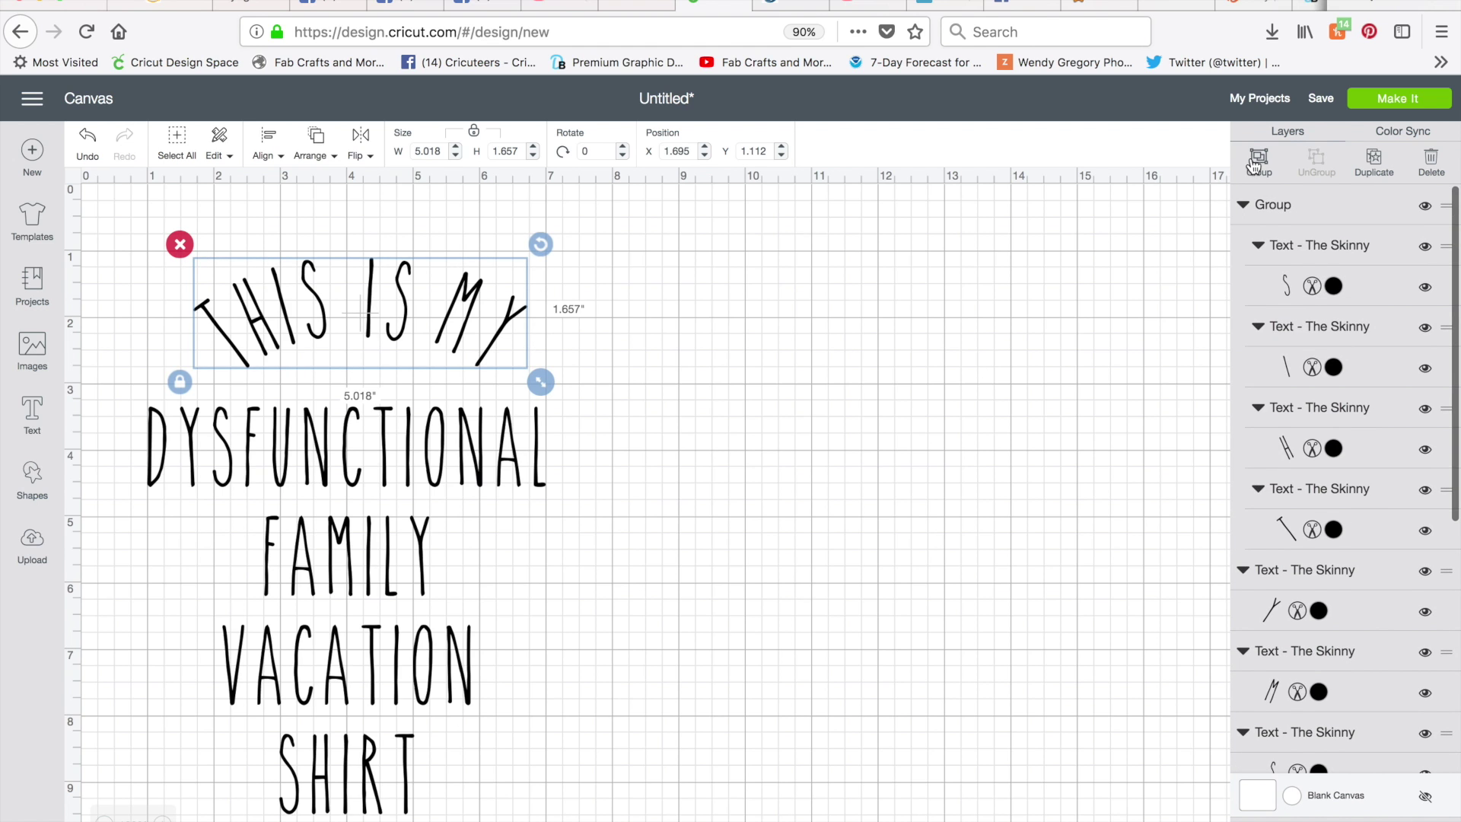
Step: Center all five lines horizontally so the THIS IS MY arch sits over the rest, then deselect
{"action": "left_click_drag", "start_coordinate": [104, 217], "coordinate": [292, 525]}
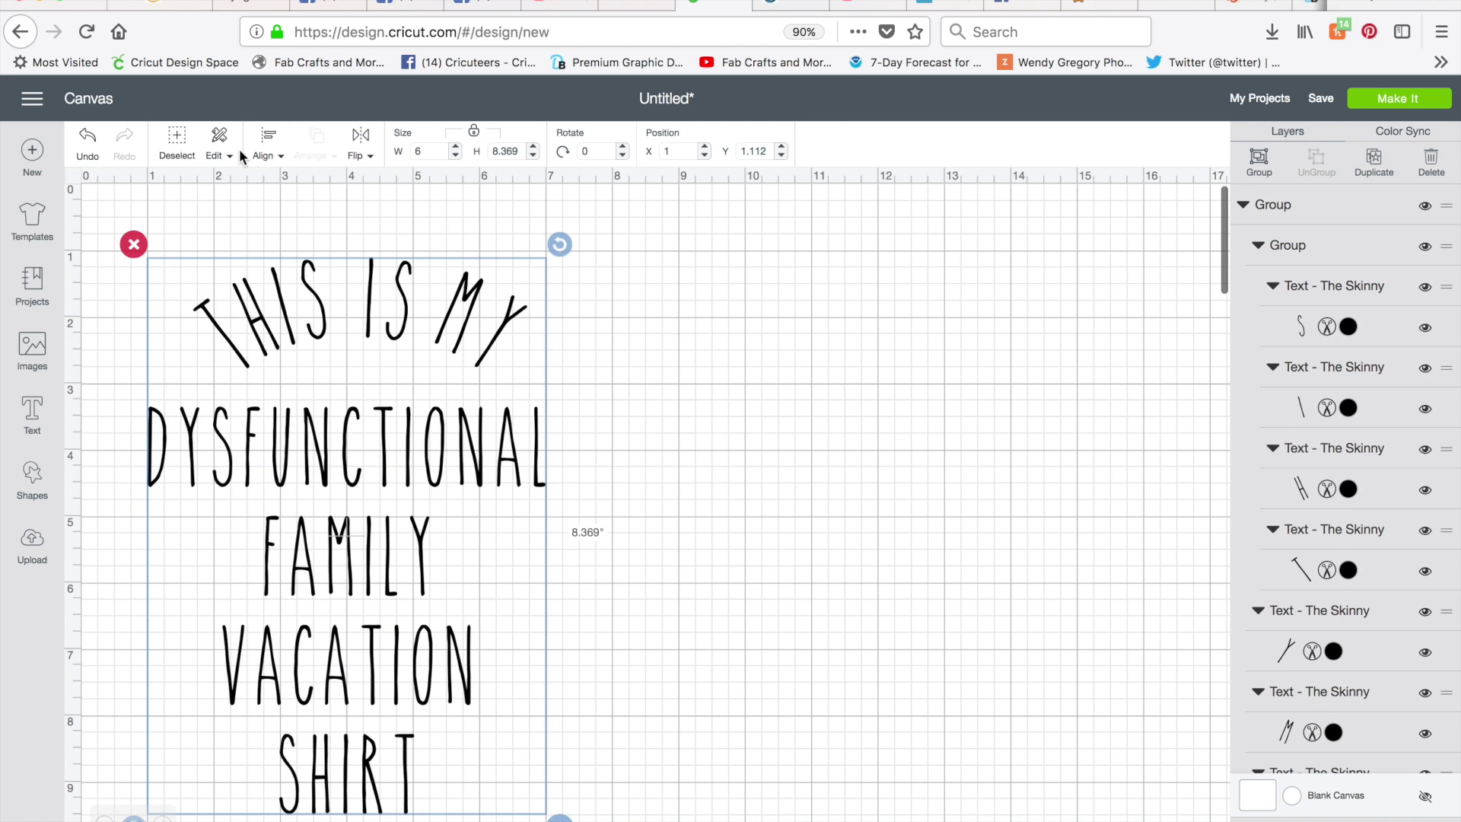
{"action": "left_click", "coordinate": [264, 149]}
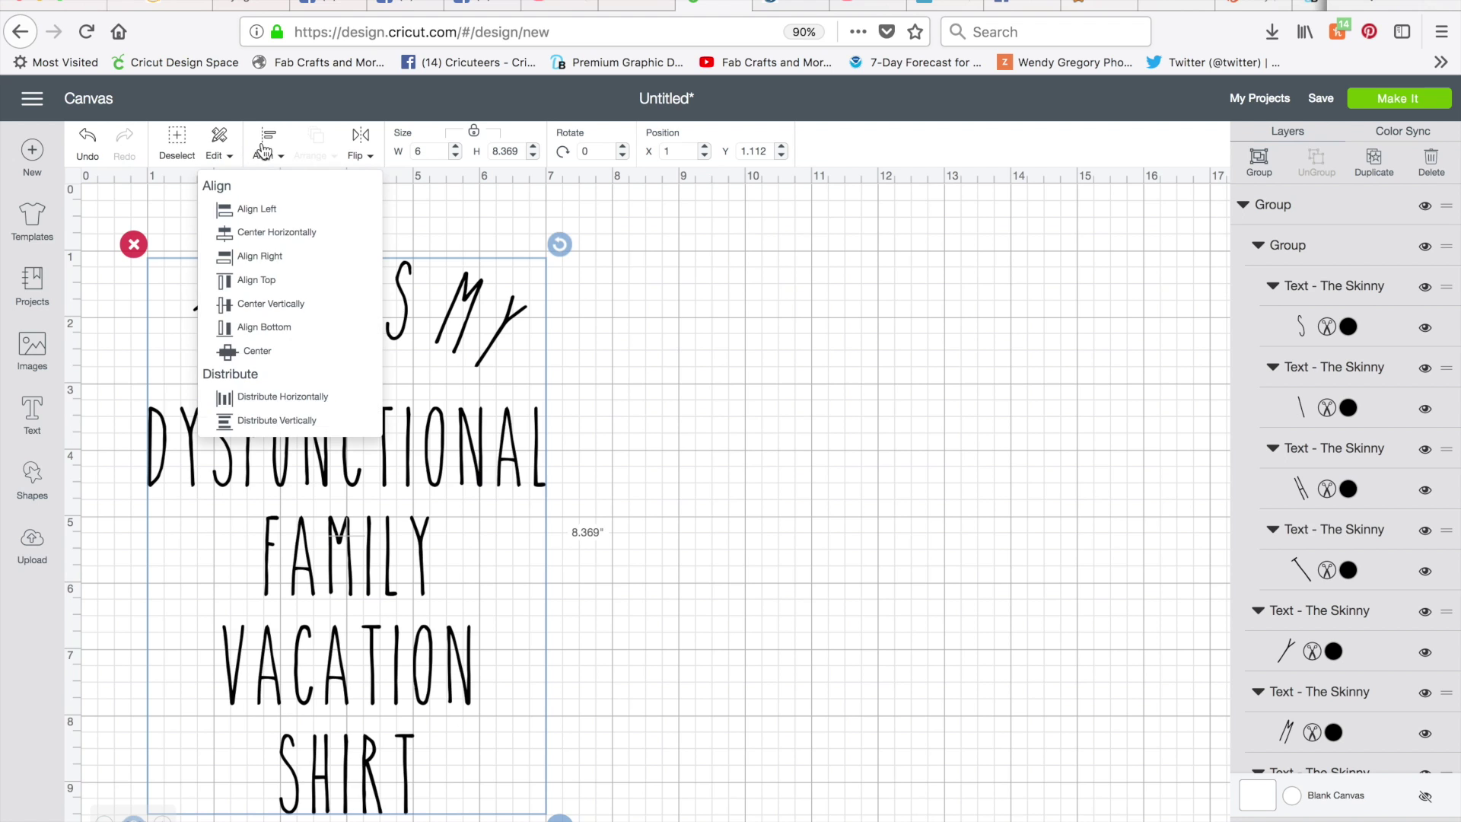
{"action": "left_click", "coordinate": [266, 232]}
{"action": "left_click", "coordinate": [868, 384]}
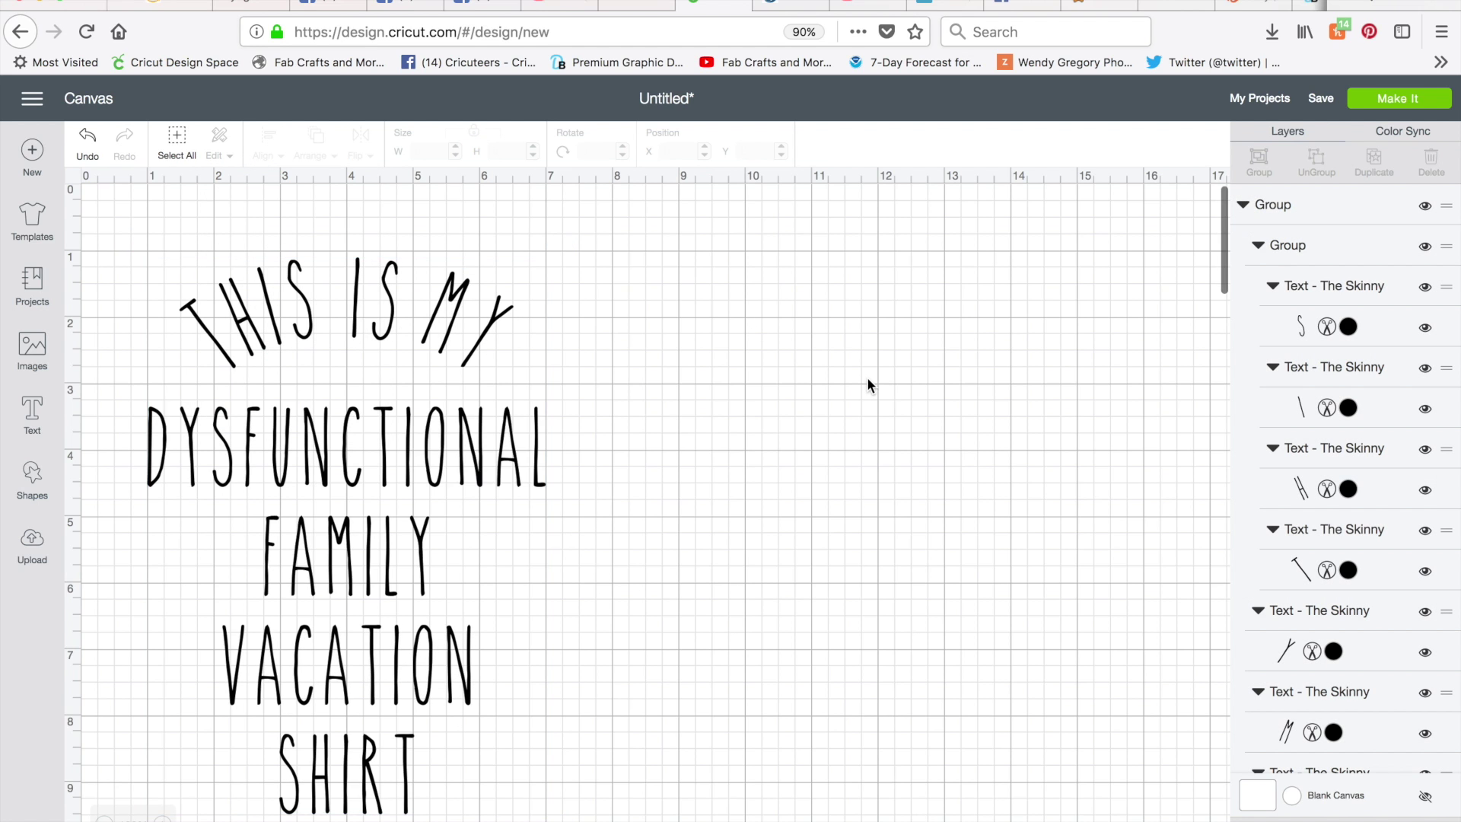